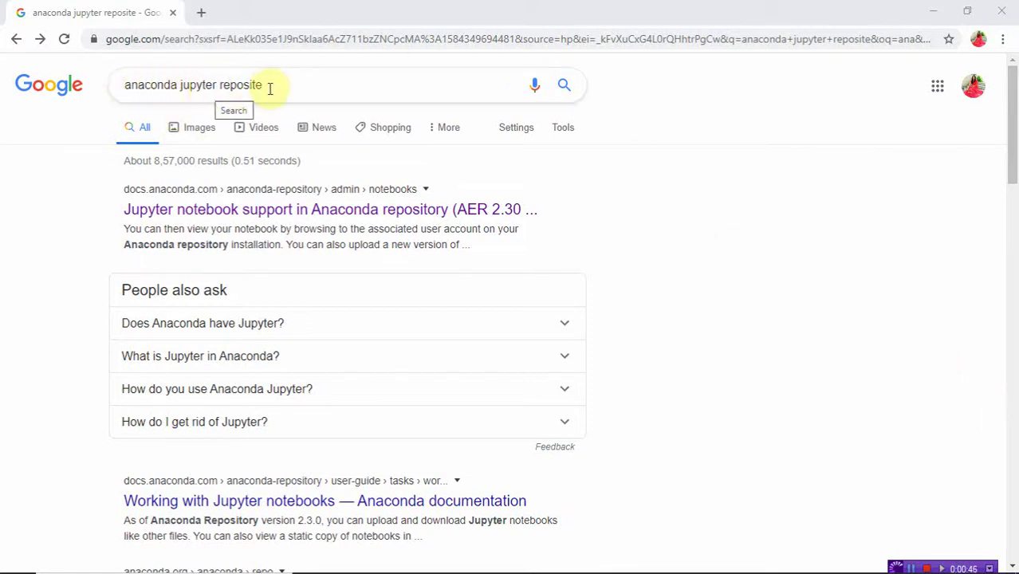
Step: Open the Anaconda Distribution Repository from the search results and view all Anaconda installers in its archive
scroll(540, 299, "down", 7)
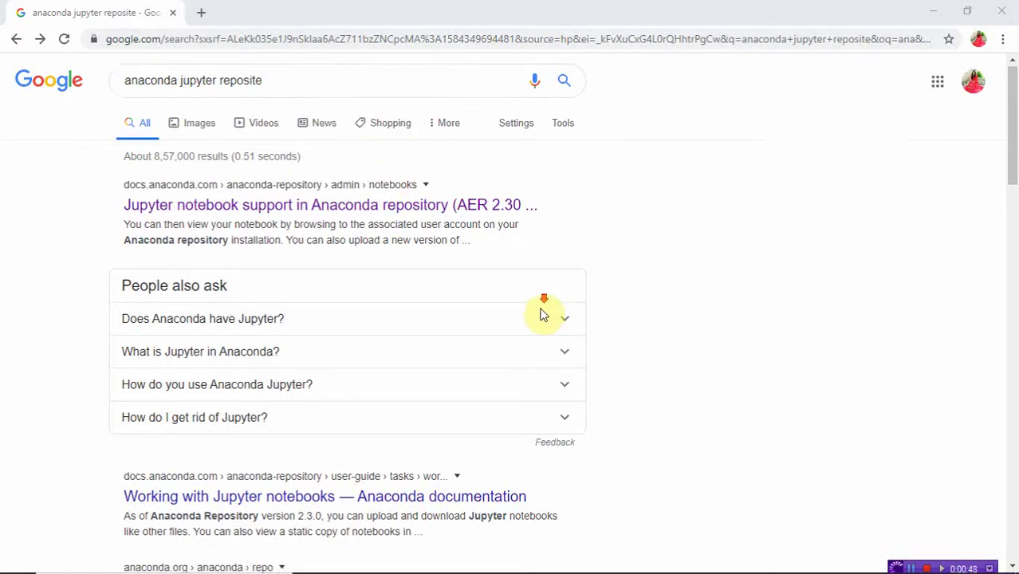
scroll(542, 317, "down", 4)
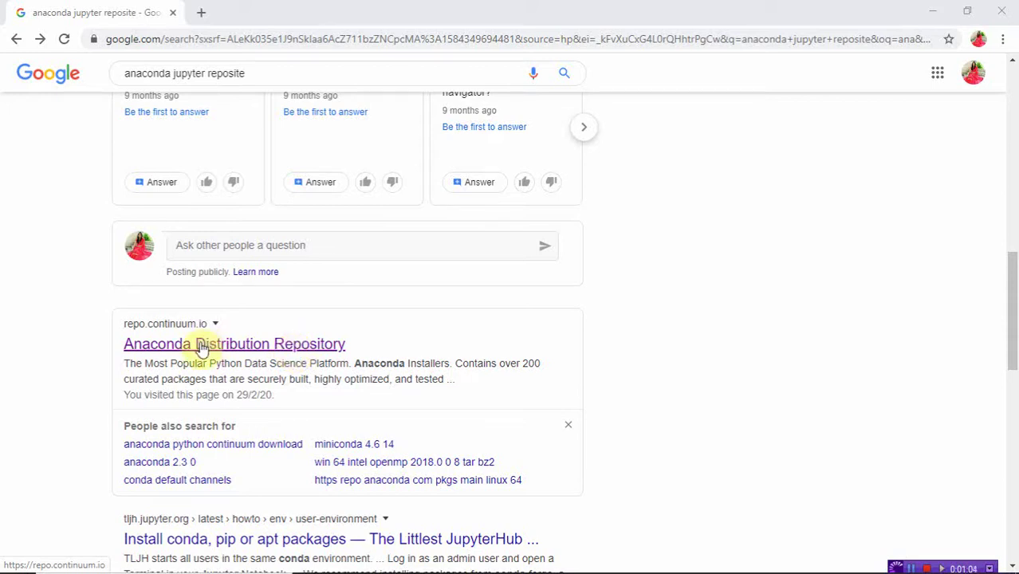
left_click(245, 345)
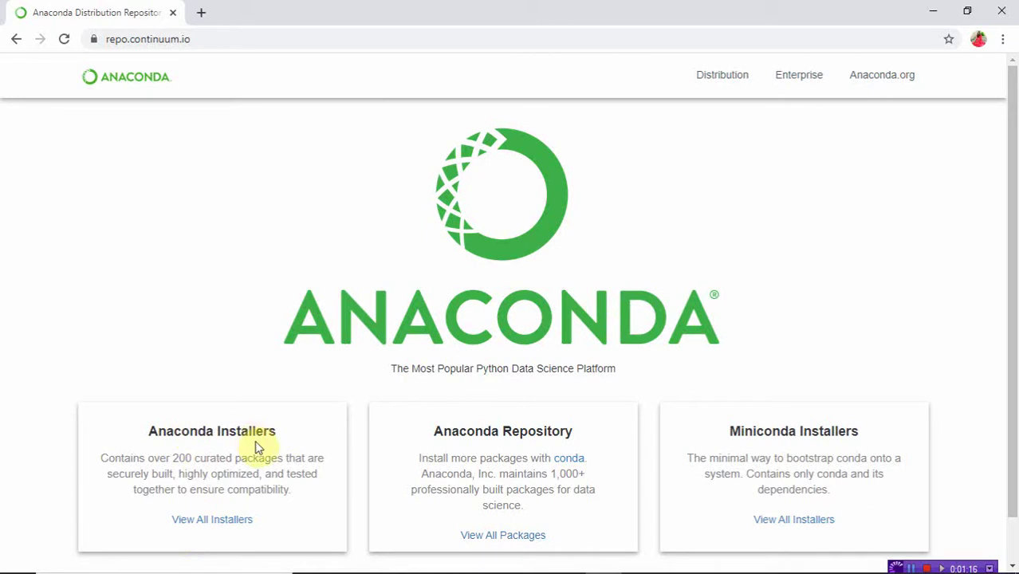
left_click(224, 527)
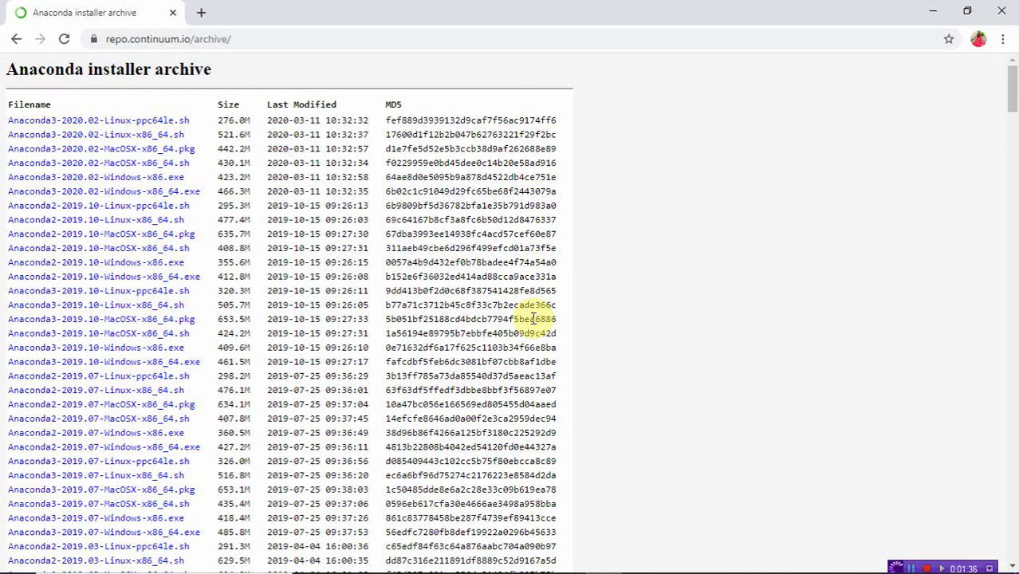
Step: Download Anaconda3-5.3.1-Windows-x86_64.exe from the Anaconda installer archive
scroll(216, 371, "down", 3)
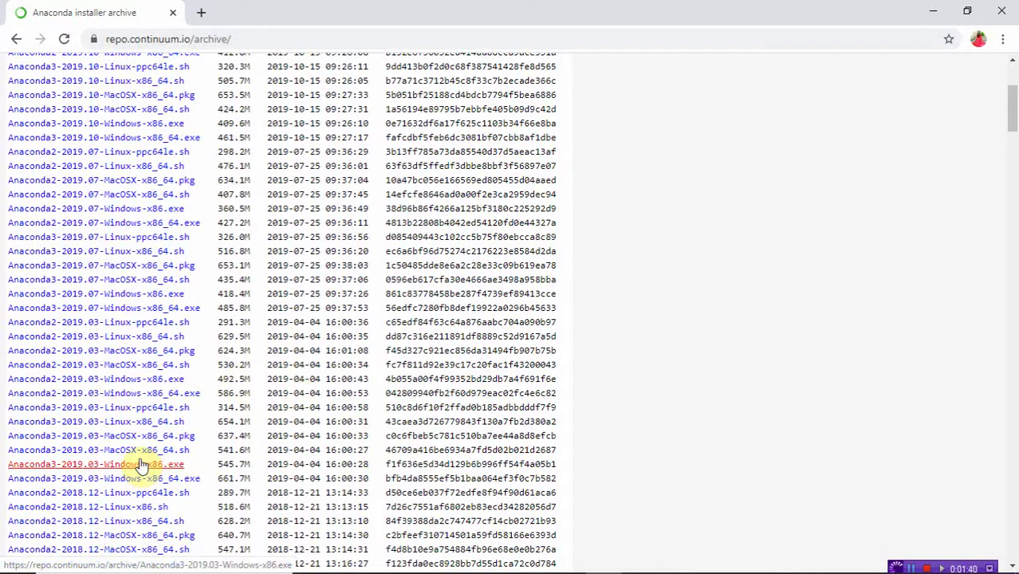
scroll(145, 464, "down", 2)
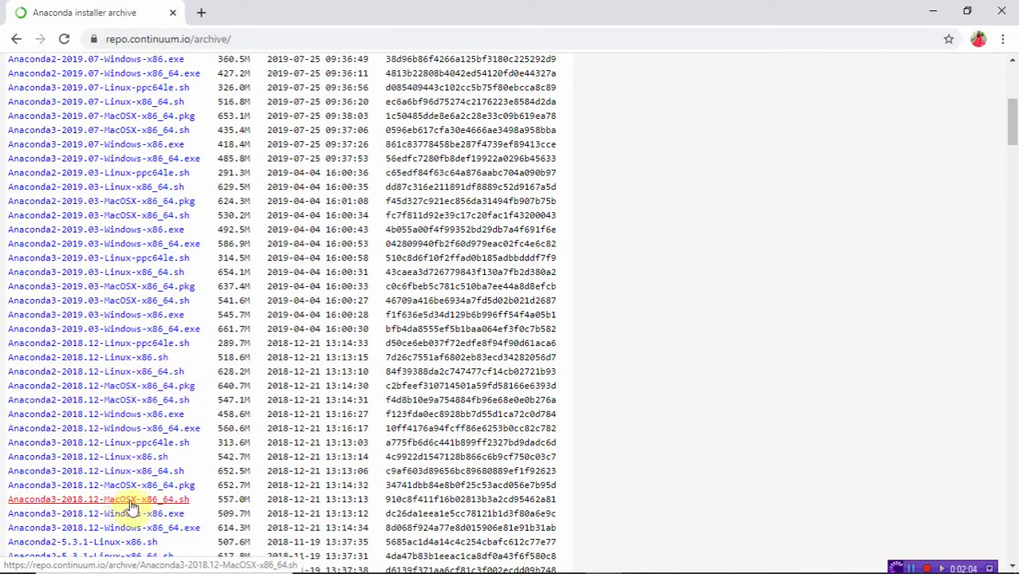
scroll(120, 512, "down", 2)
scroll(111, 519, "down", 5)
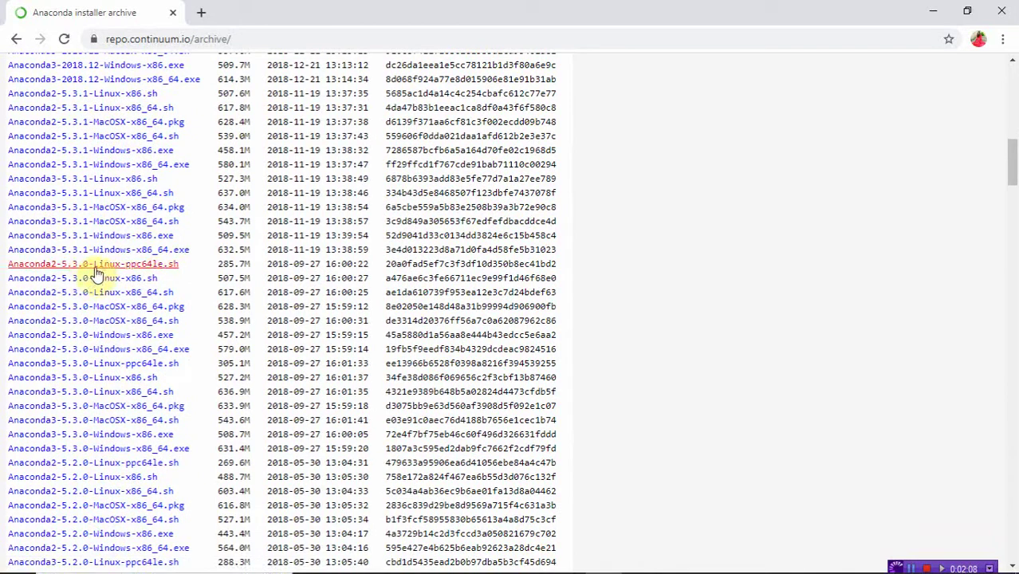
left_click(45, 255)
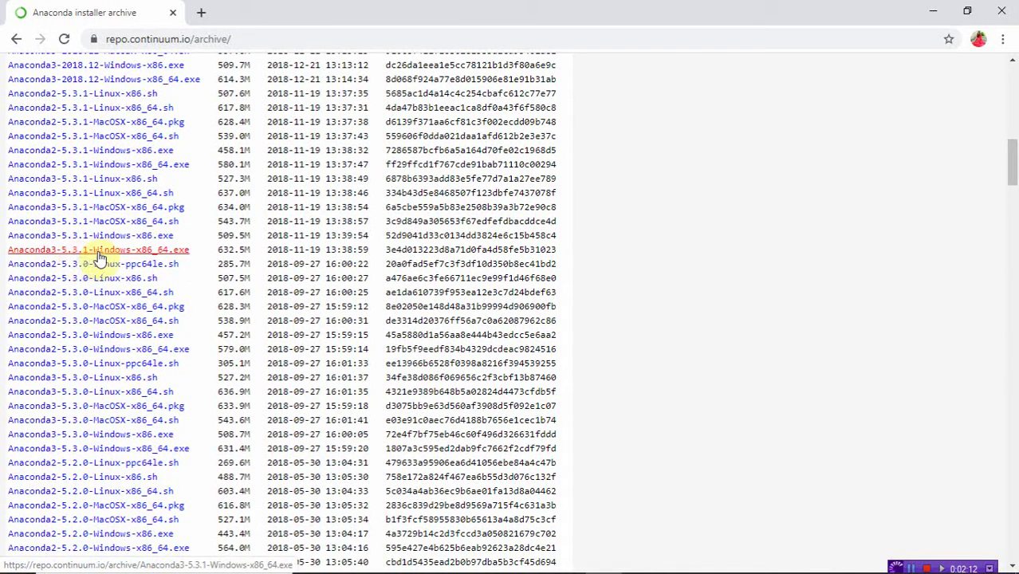
left_click(154, 257)
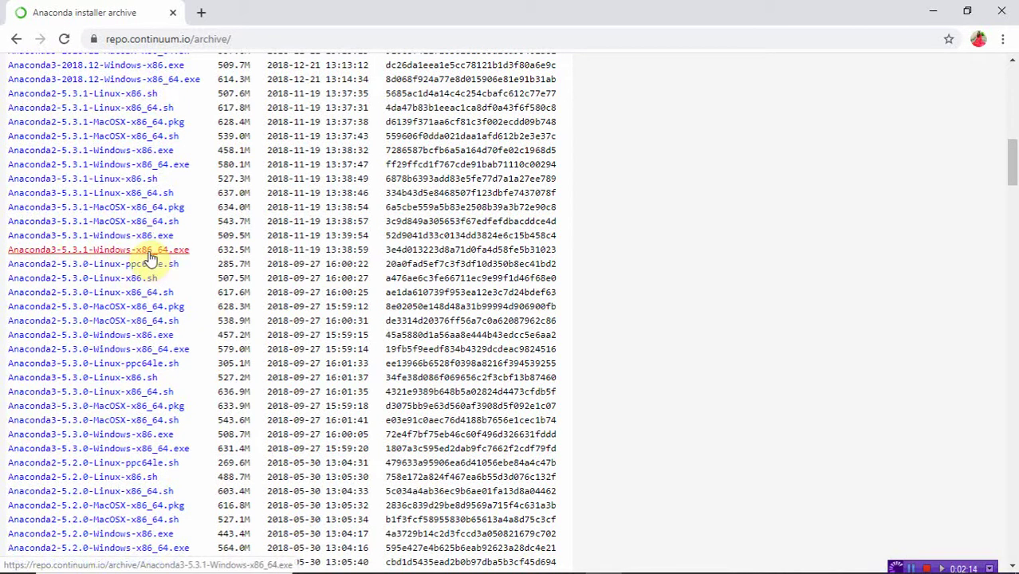
left_click(168, 253)
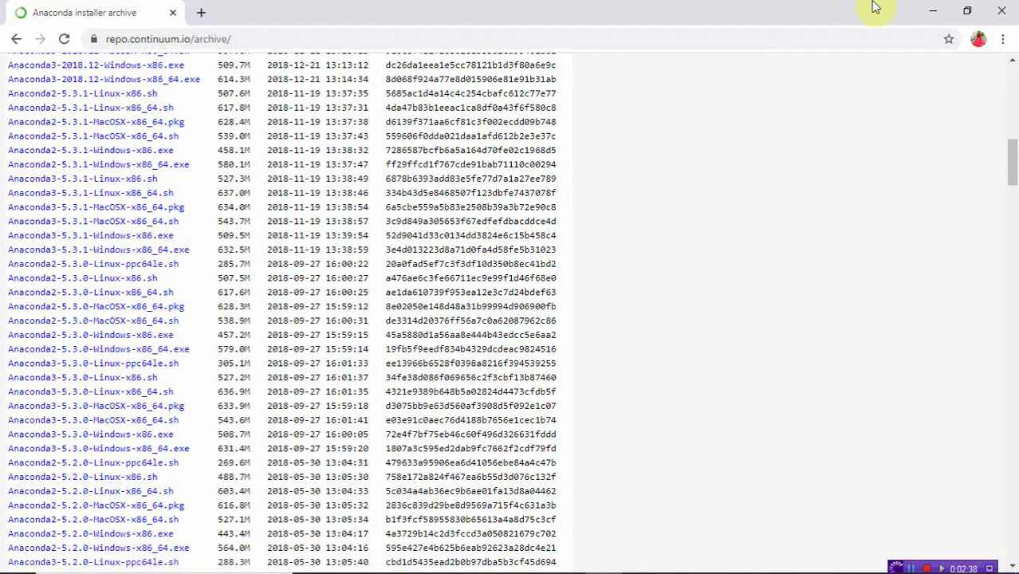
Step: Run the downloaded Anaconda3-5.3.1-Windows-x86_64 installer from the Downloads folder and proceed past its welcome page
left_click(937, 14)
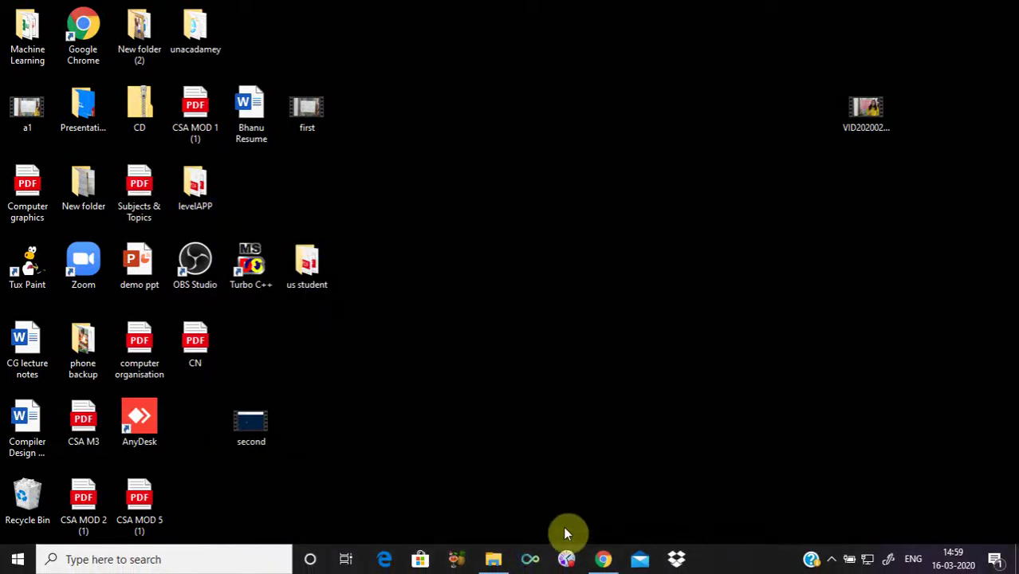
left_click(488, 563)
left_click(199, 182)
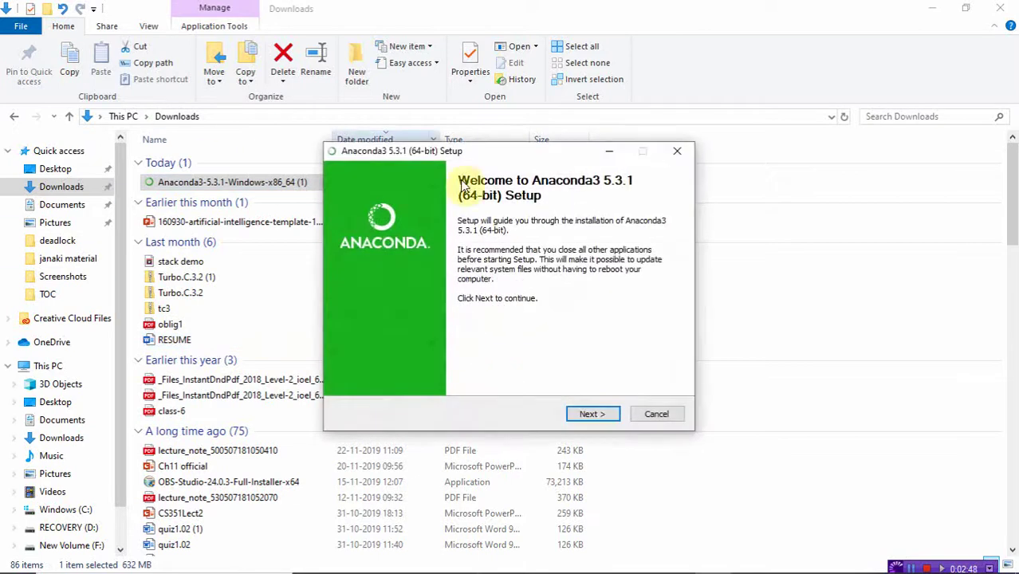
left_click(604, 416)
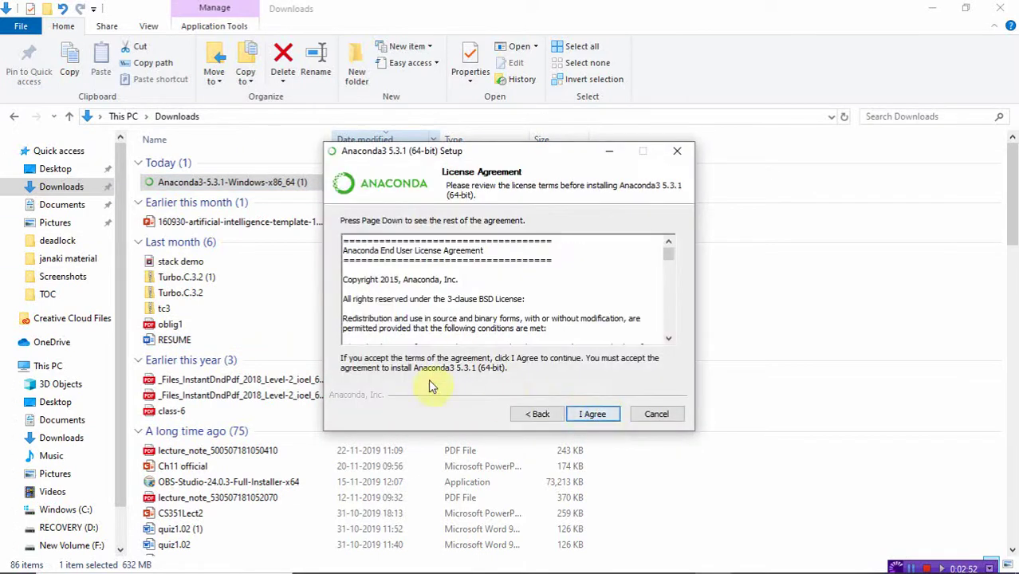
Step: Accept the Anaconda license agreement and continue with the Just Me (recommended) installation type
left_click(930, 9)
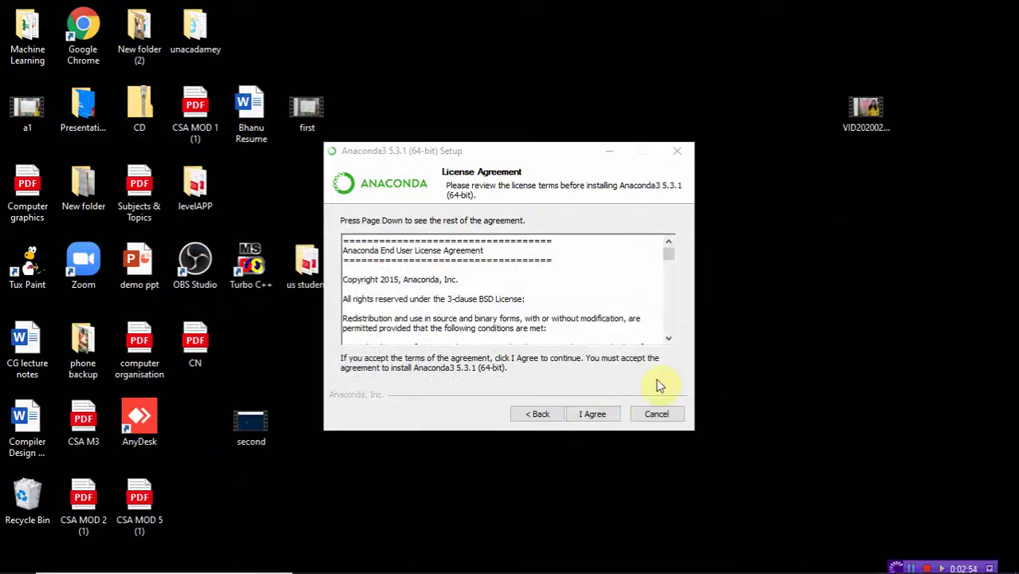
left_click(590, 418)
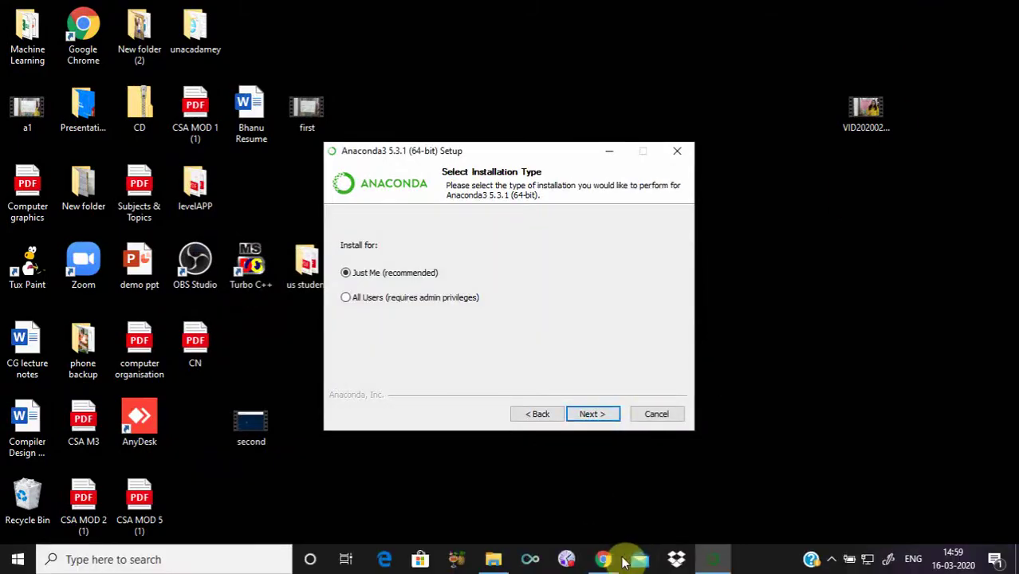
left_click(603, 559)
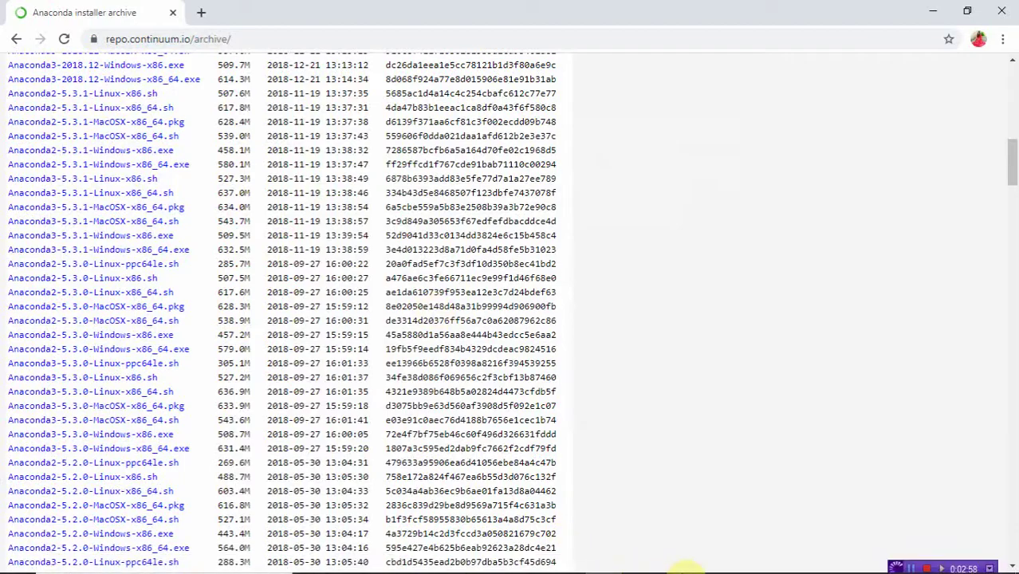
left_click(707, 566)
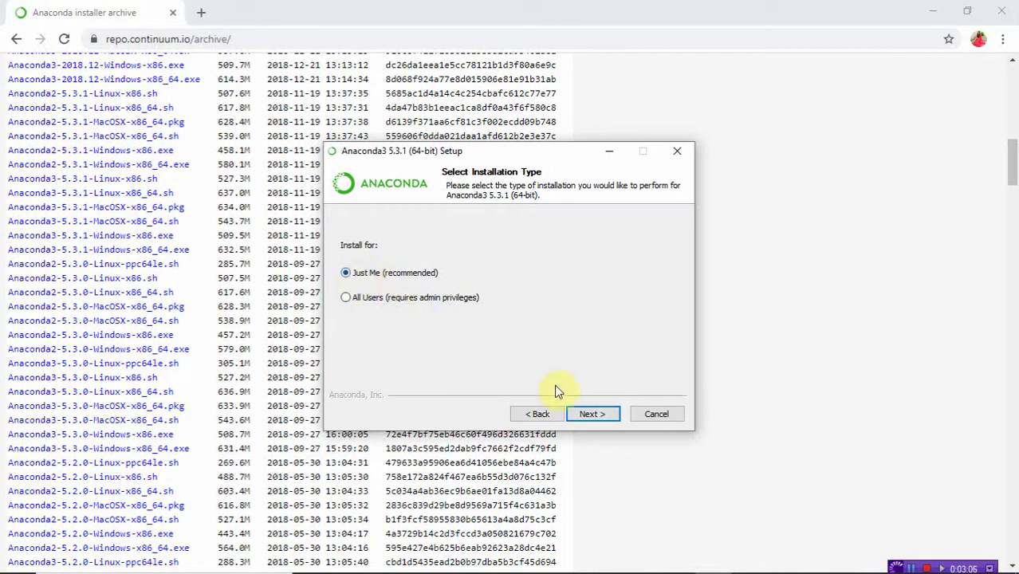
left_click(592, 414)
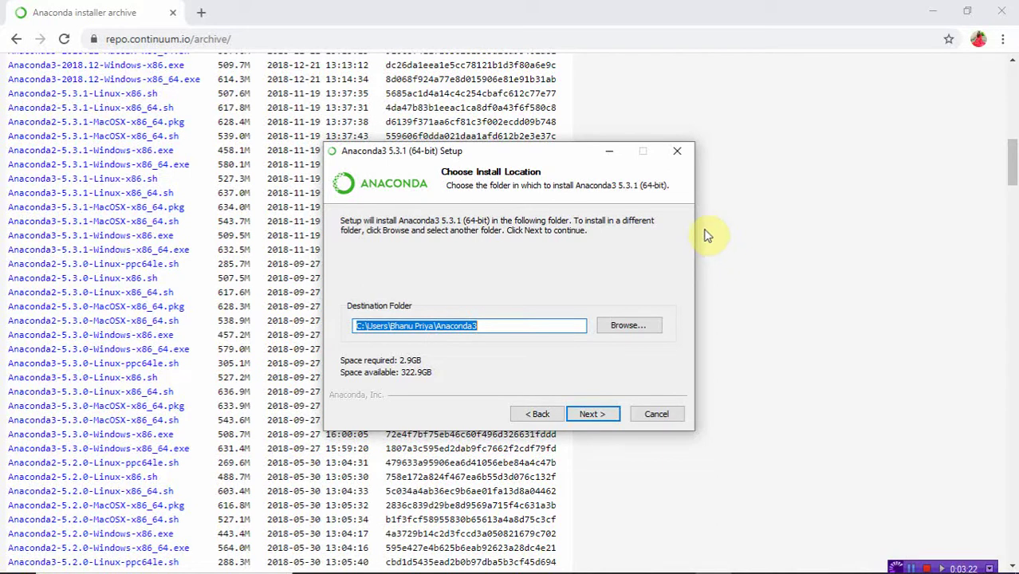
Step: Keep the default destination folder and advanced options, dismissing the folder warning, and start installing Anaconda3
left_click(599, 418)
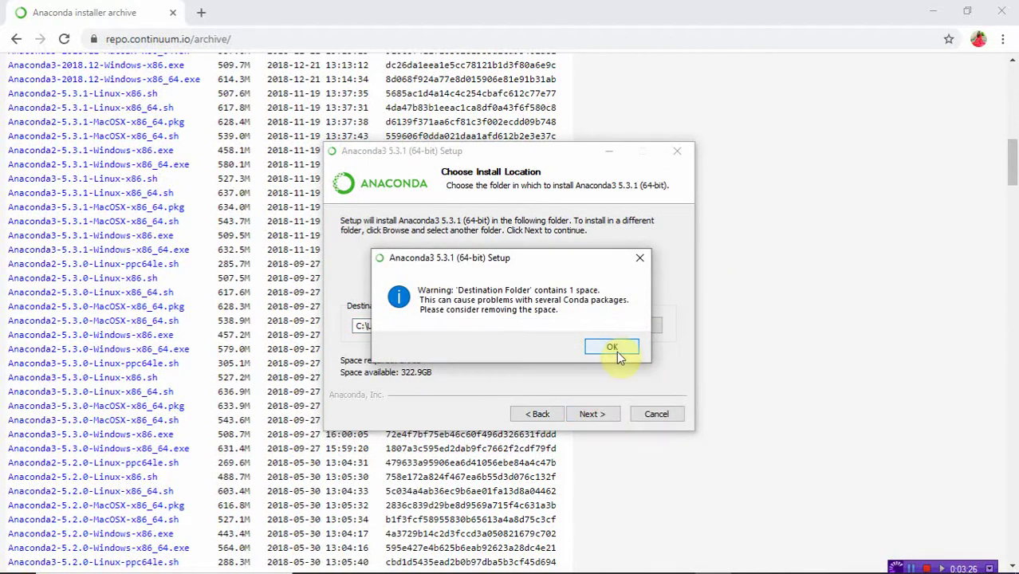
left_click(613, 349)
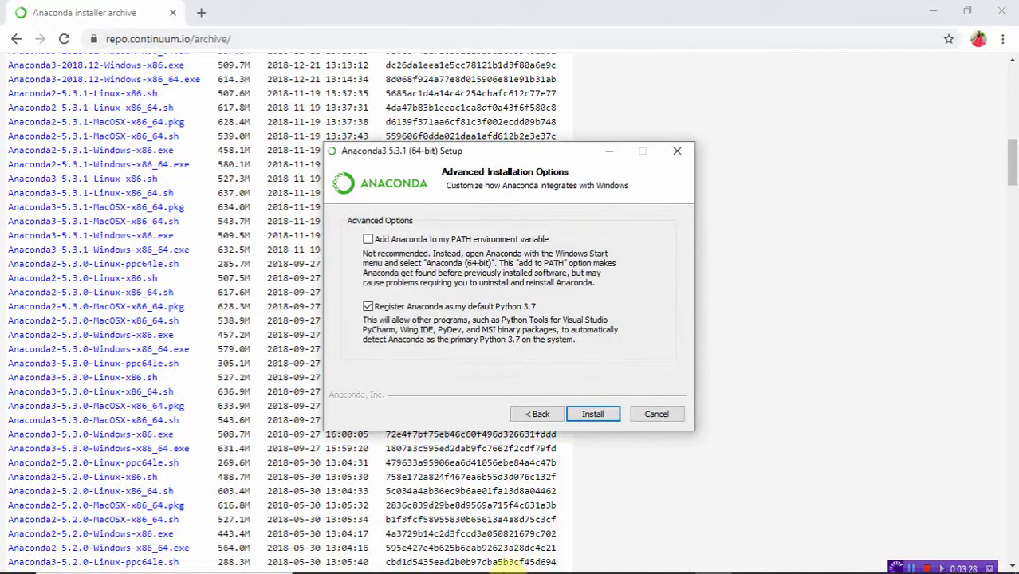
left_click(495, 561)
left_click(494, 560)
left_click(594, 415)
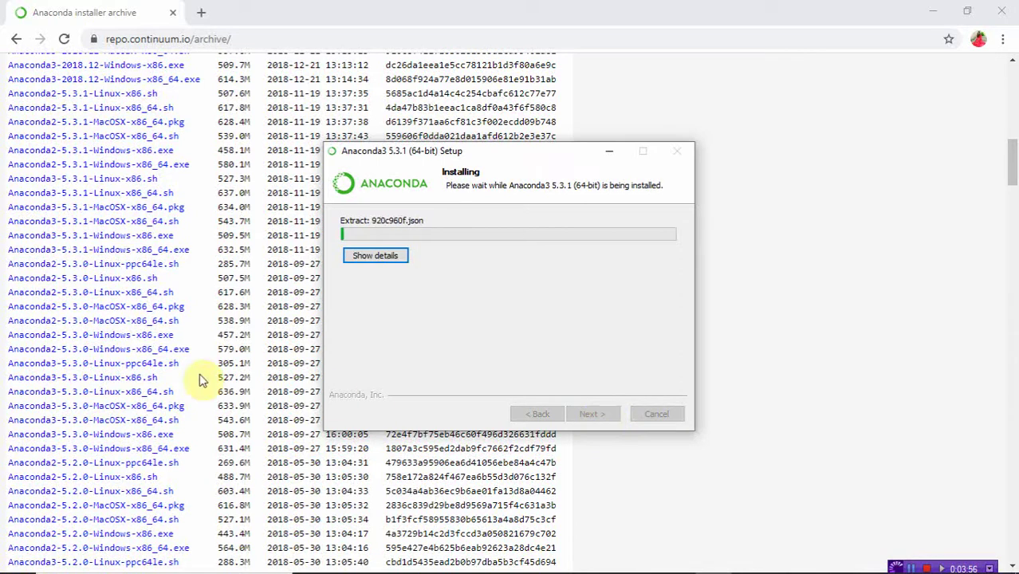
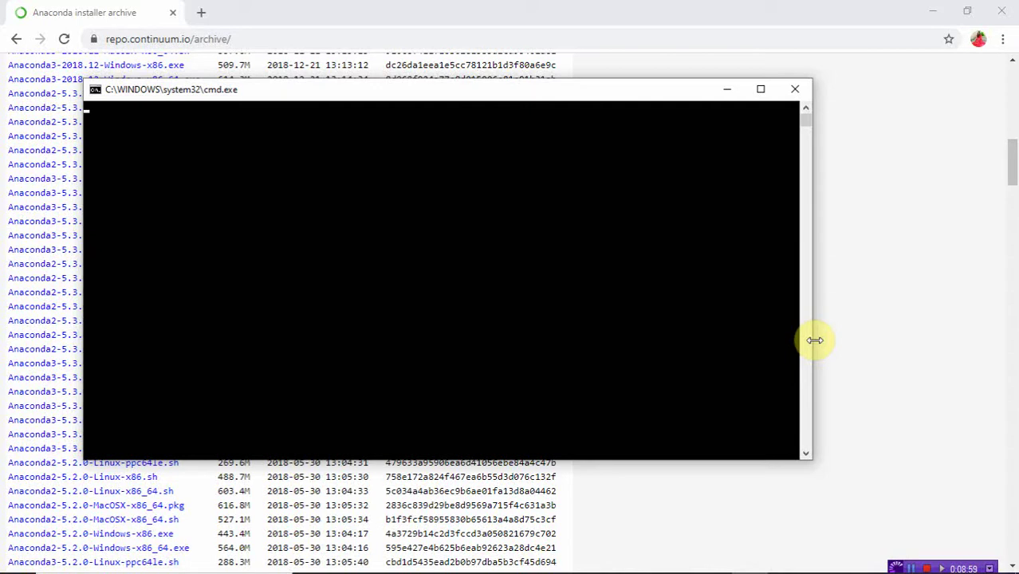
Step: Return to the Anaconda setup and finish it, skipping the Microsoft VSCode installation and keeping both learn-more options enabled
mouse_move(655, 571)
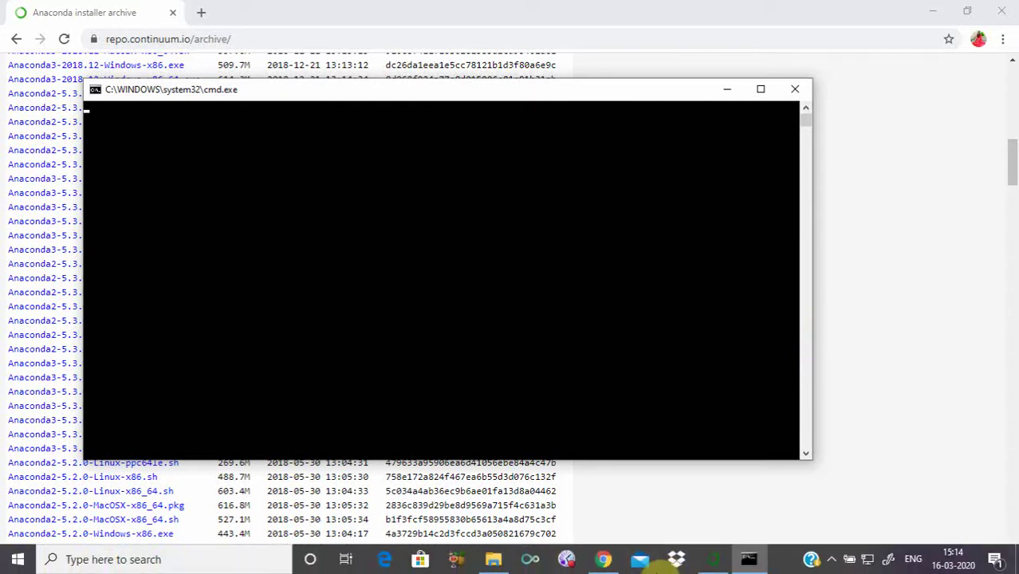
left_click(716, 562)
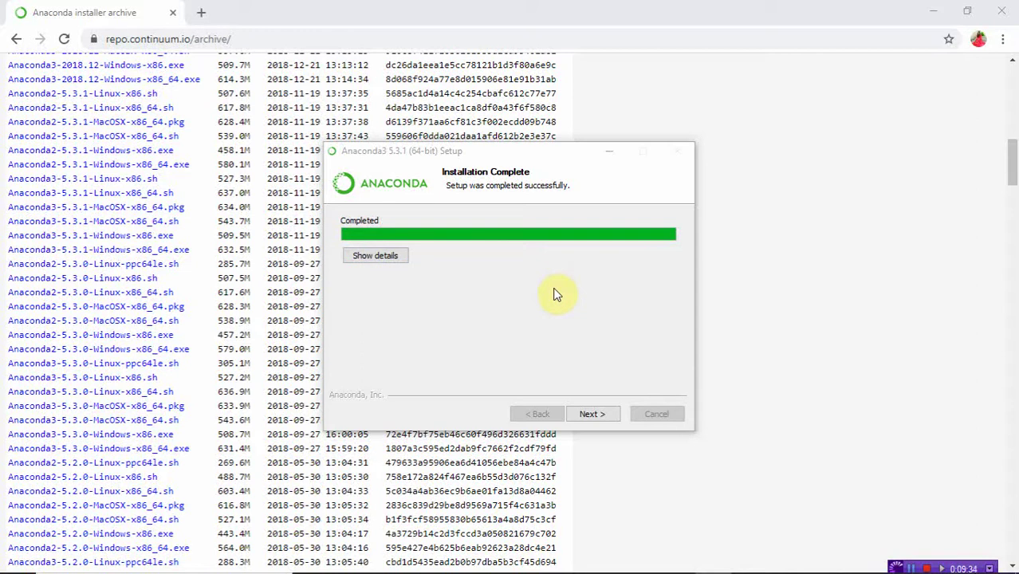
left_click(591, 415)
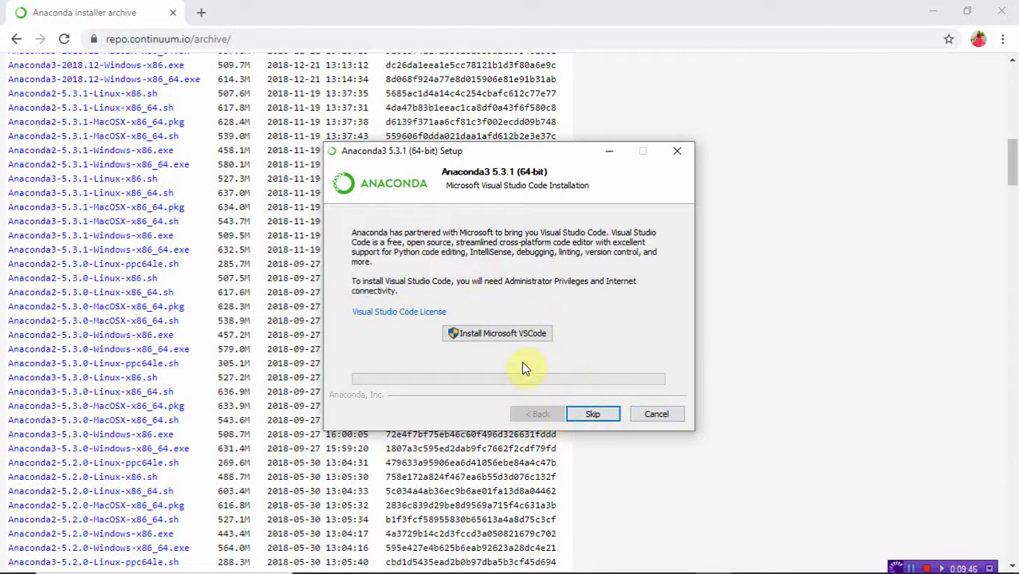
left_click(594, 415)
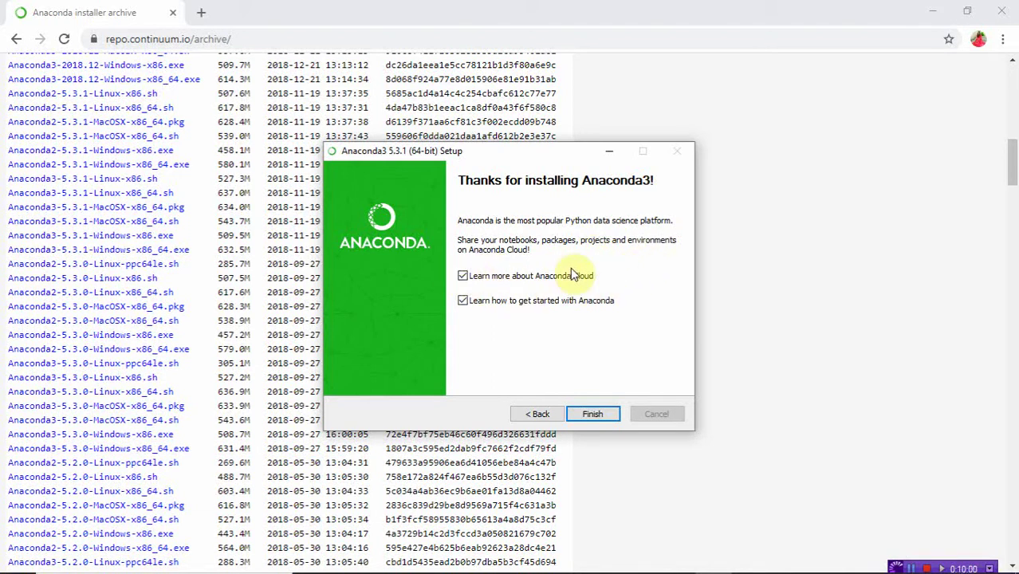
left_click(595, 416)
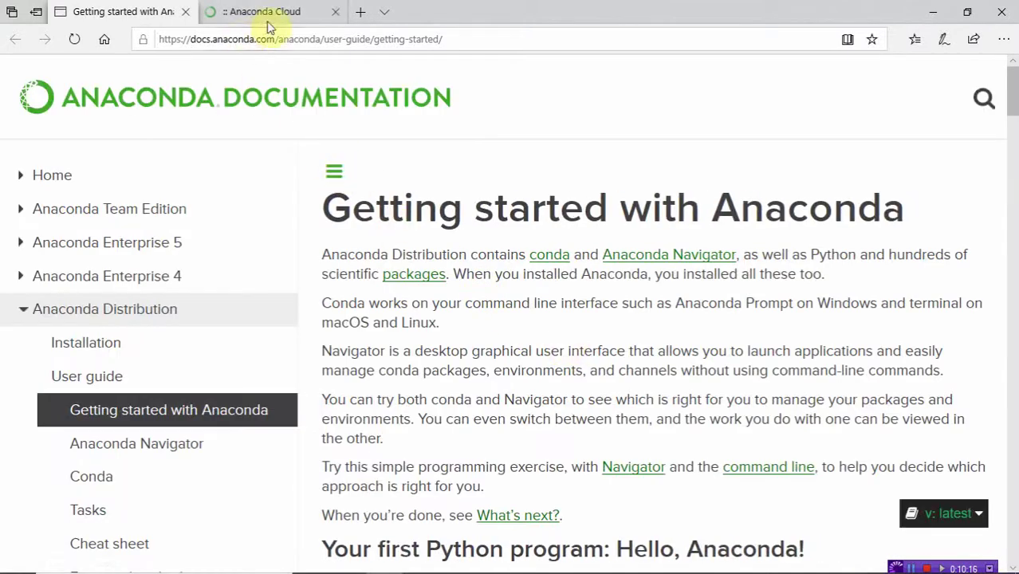
Step: Look through the Getting started with Anaconda documentation and the Anaconda Cloud page
scroll(786, 399, "down", 8)
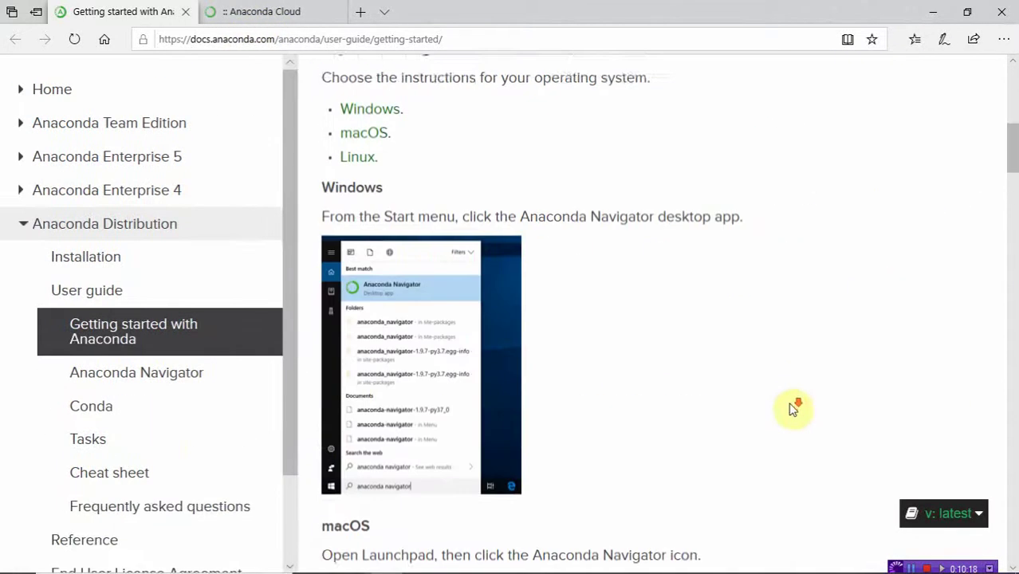
scroll(794, 409, "down", 6)
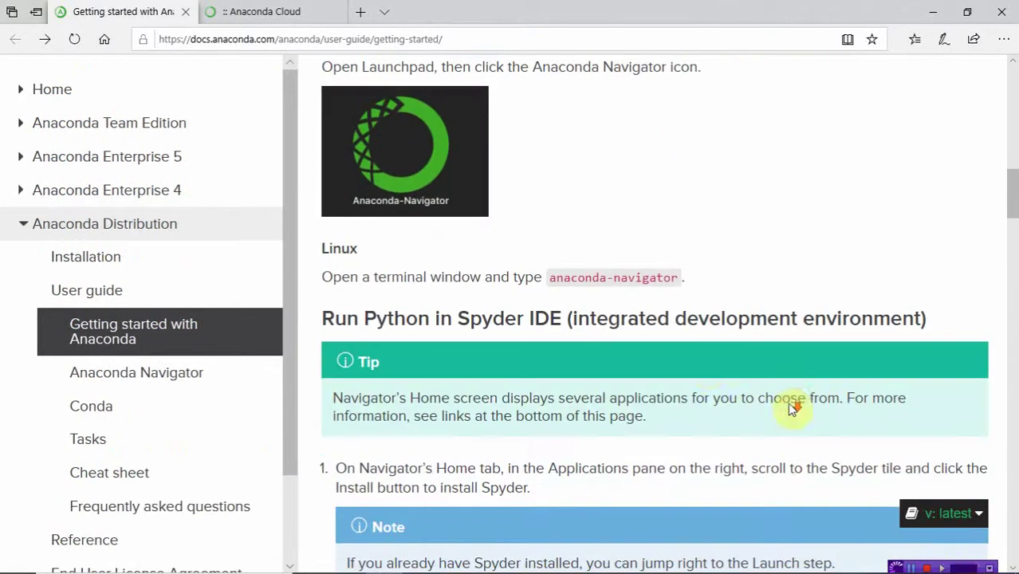
middle_click(705, 365)
left_click(296, 12)
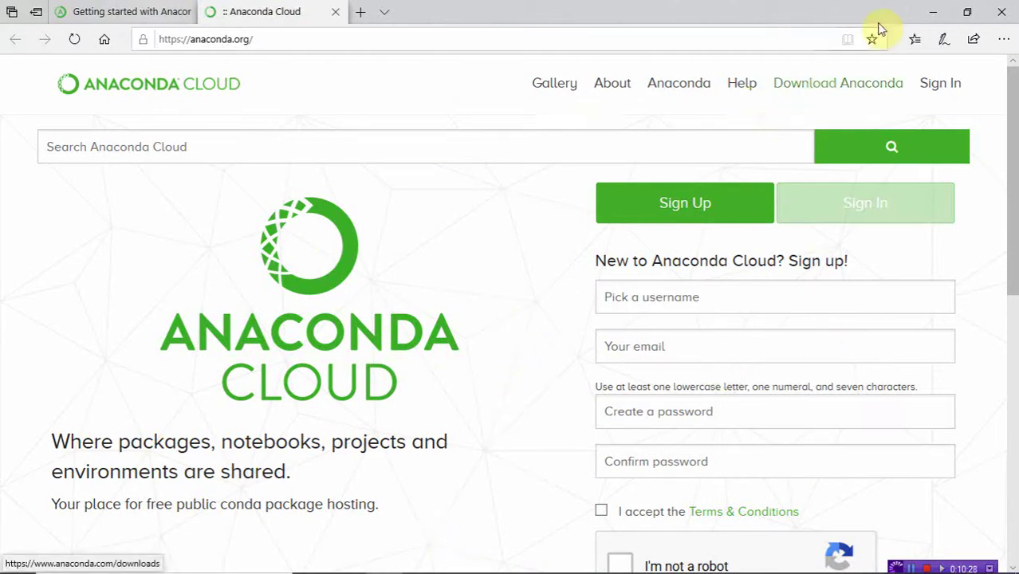
Step: Minimize the browser windows and launch Anaconda Navigator from the Anaconda3 (64-bit) program group
left_click(929, 19)
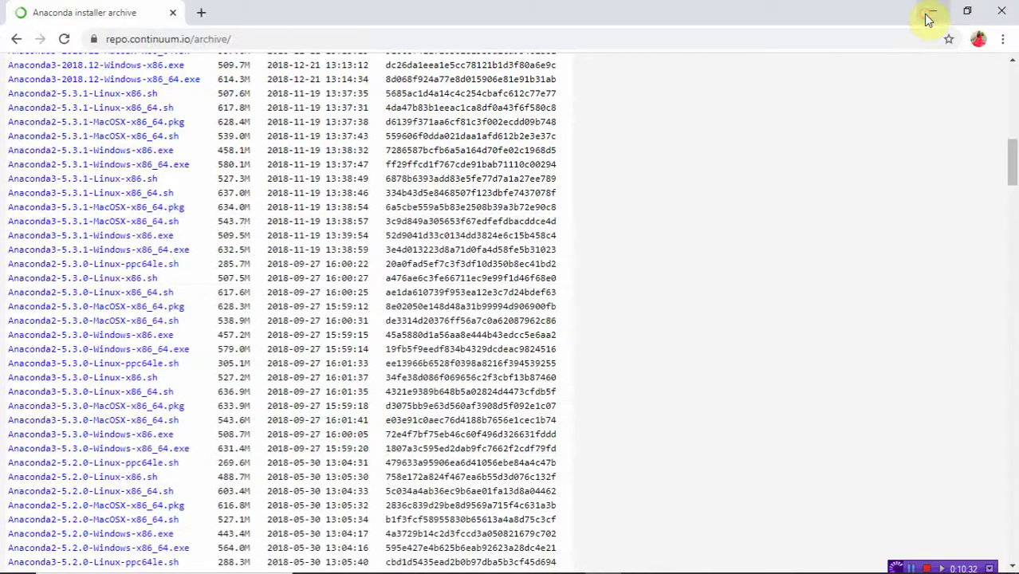
left_click(929, 19)
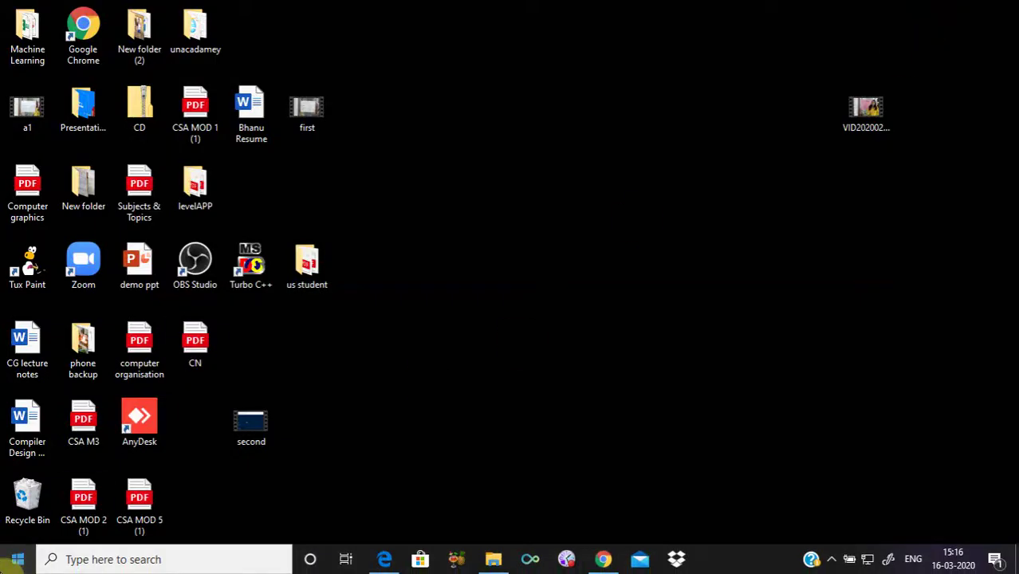
left_click(17, 562)
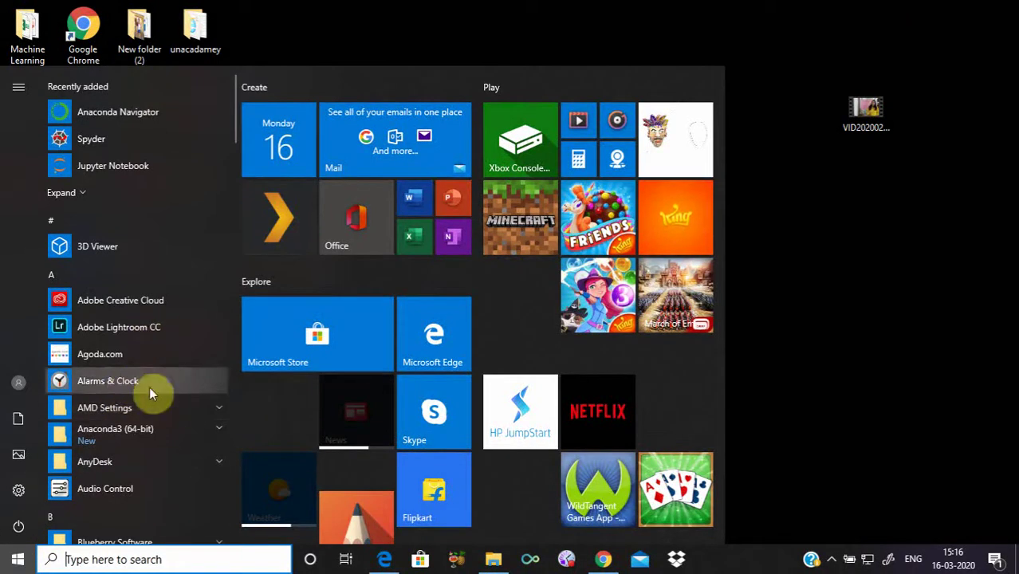
left_click(220, 432)
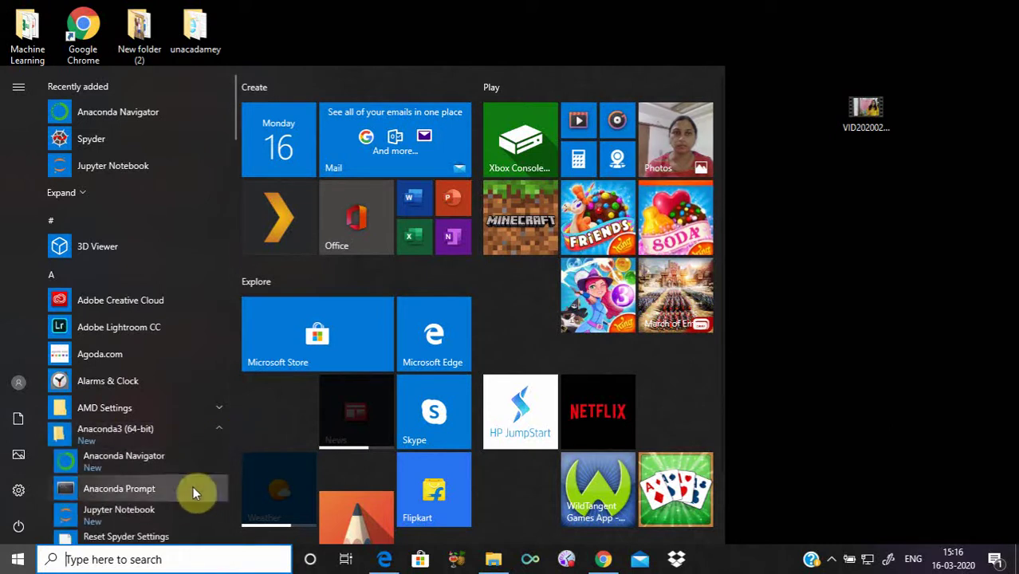
left_click(133, 468)
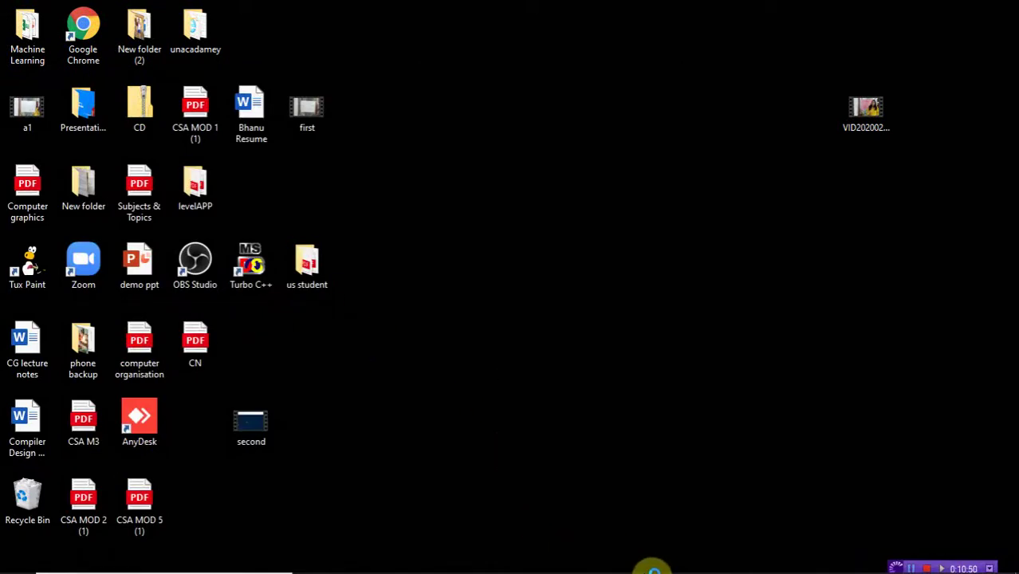
Step: Dismiss the Navigator welcome message, keeping the option to help improve Anaconda enabled, and look over the available applications
mouse_move(603, 559)
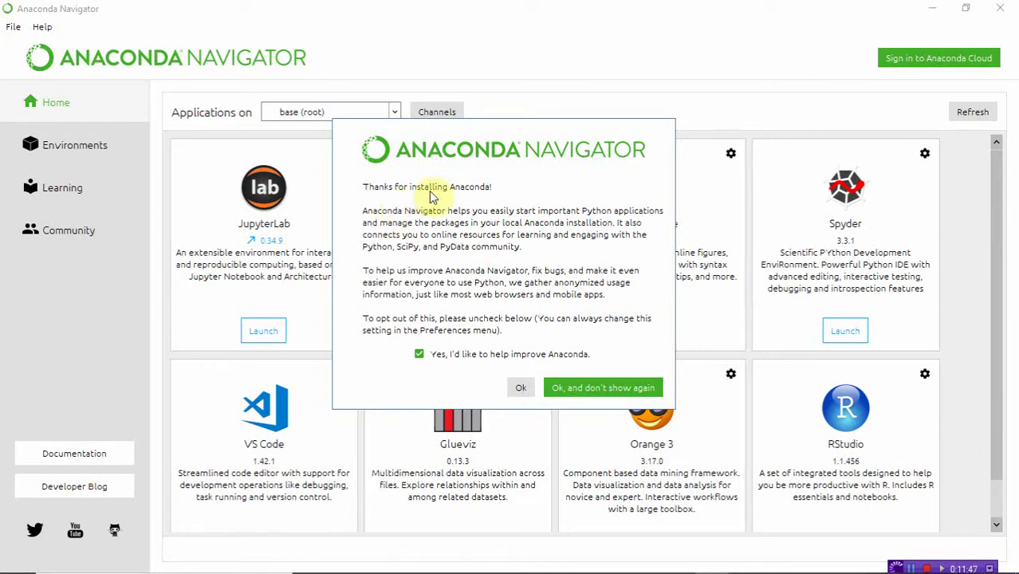
left_click(520, 388)
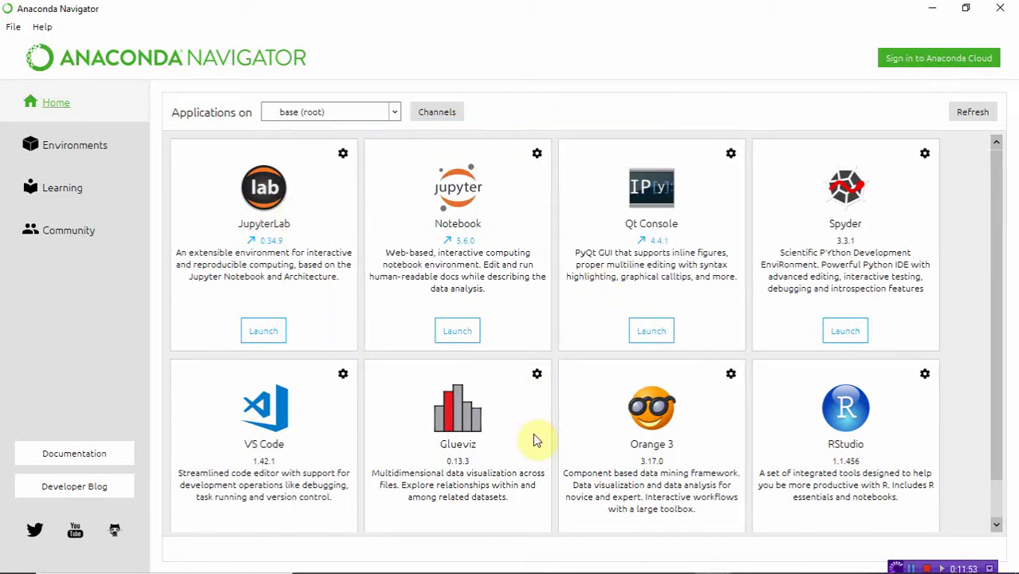
scroll(439, 360, "down", 1)
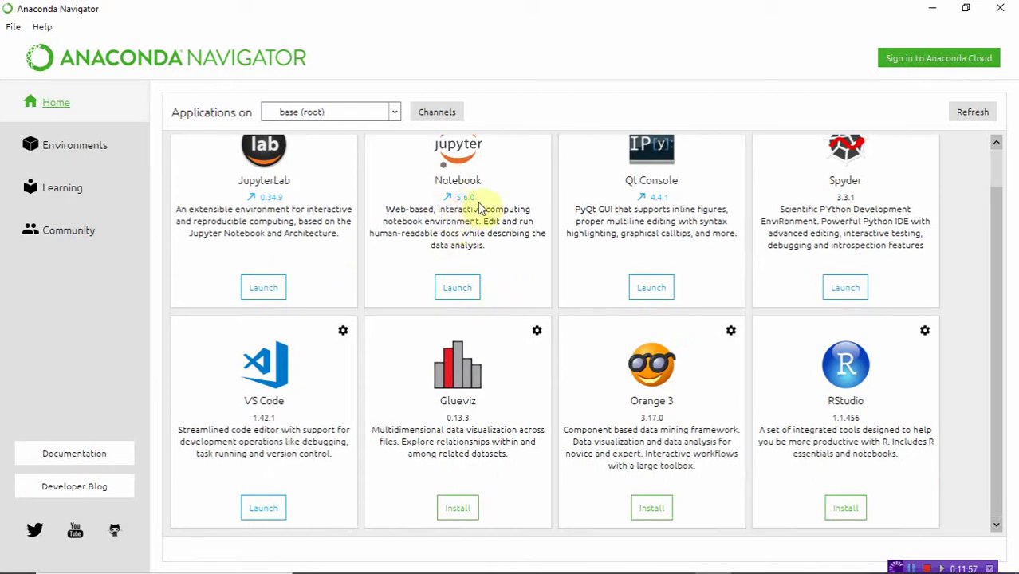
scroll(479, 215, "up", 1)
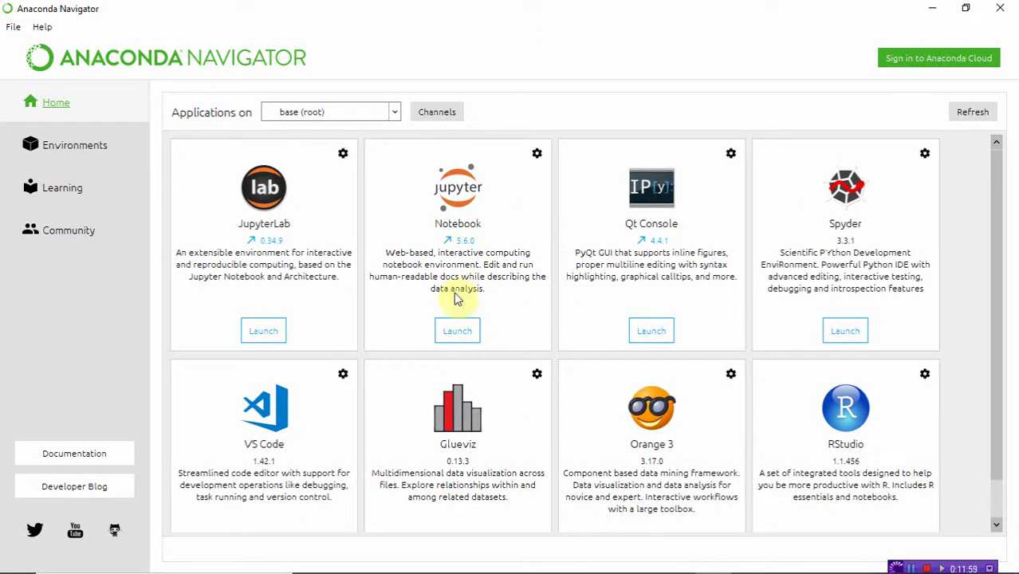
Step: Launch Jupyter Notebook from the base (root) environment and decline the browser's request to rate the app
left_click(458, 324)
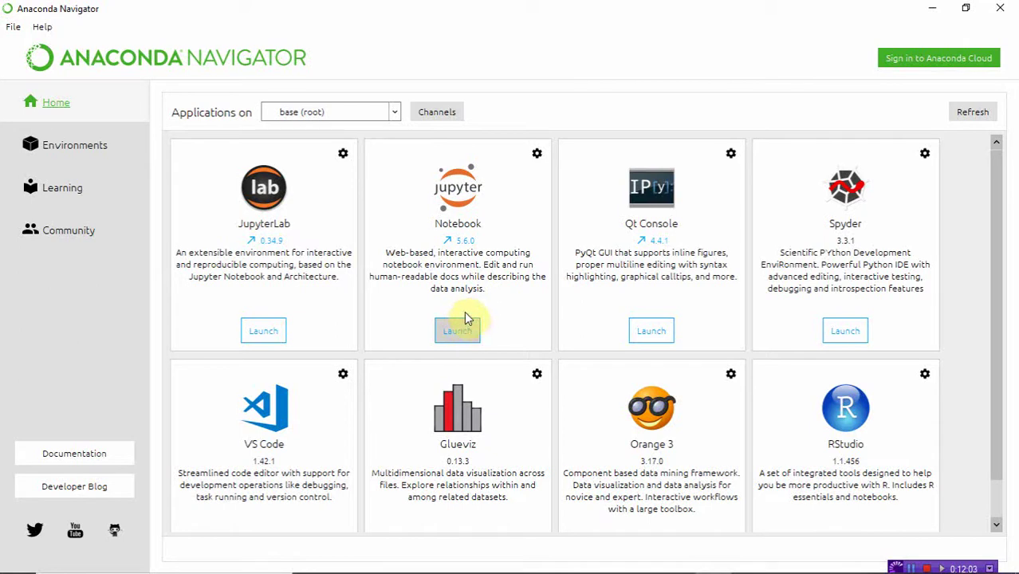
scroll(503, 351, "down", 1)
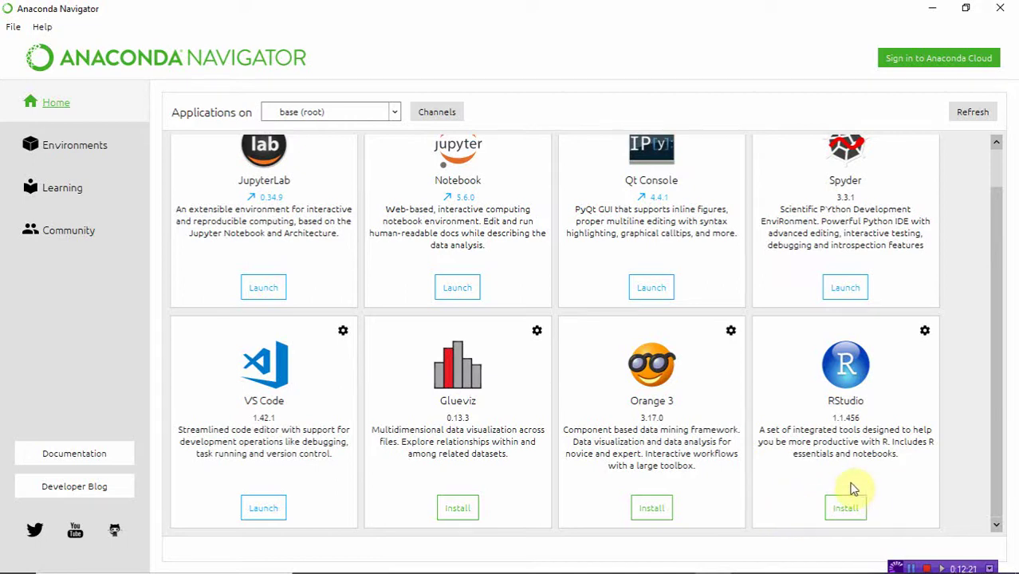
scroll(852, 489, "up", 1)
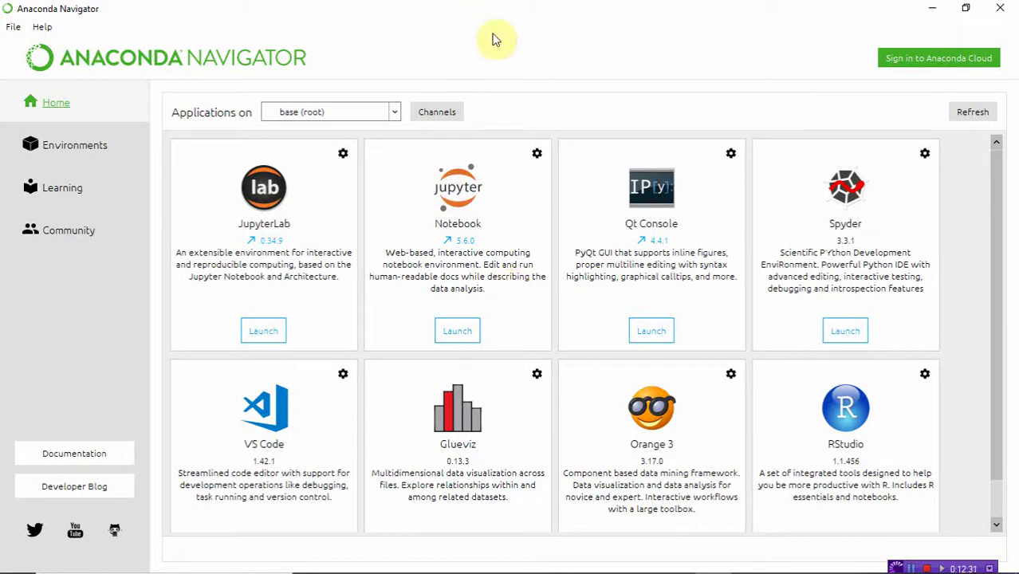
left_click(460, 331)
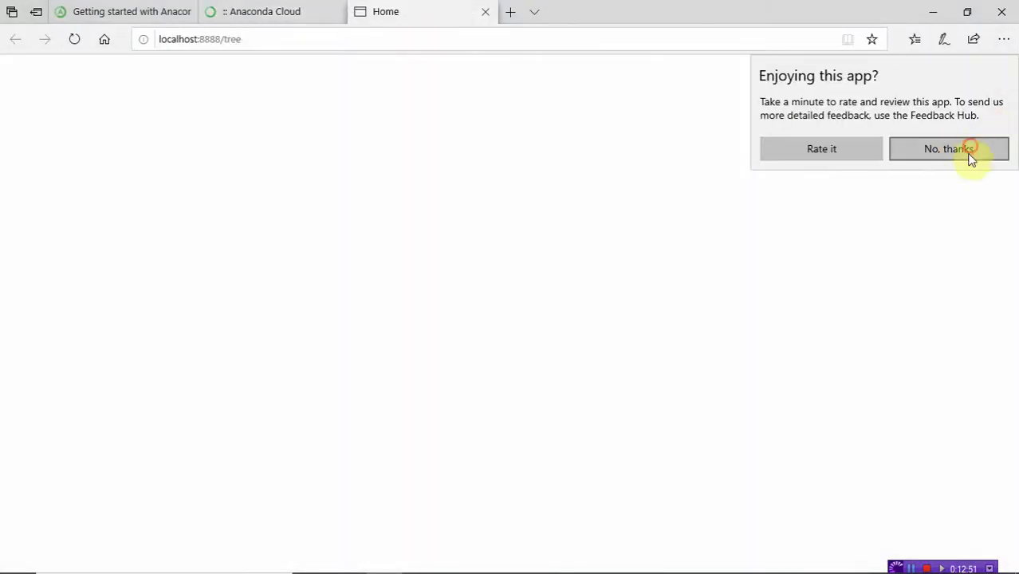
left_click(972, 149)
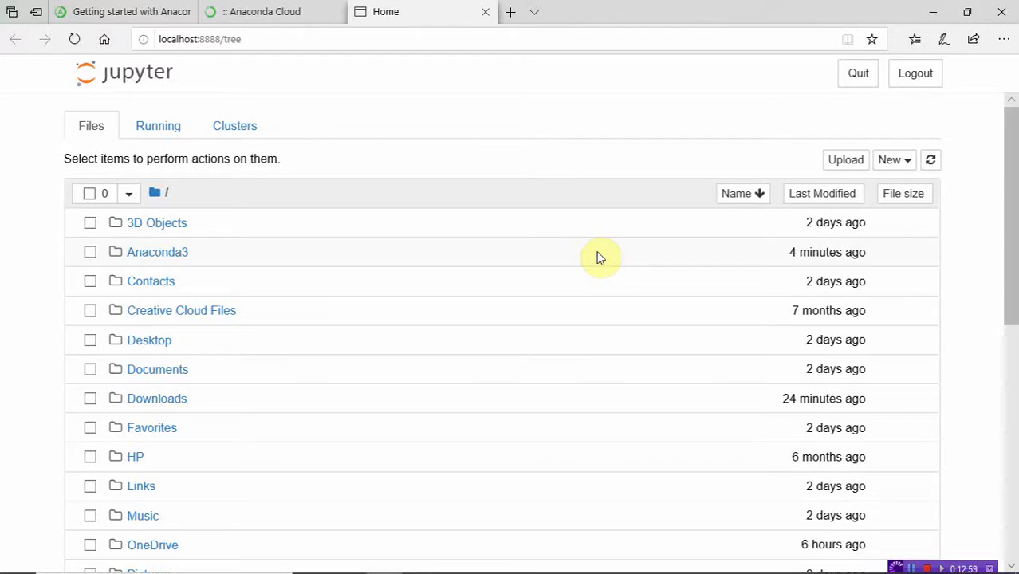
Step: Look through the folders in the Jupyter file list and create a new Python 3 notebook
scroll(269, 307, "down", 3)
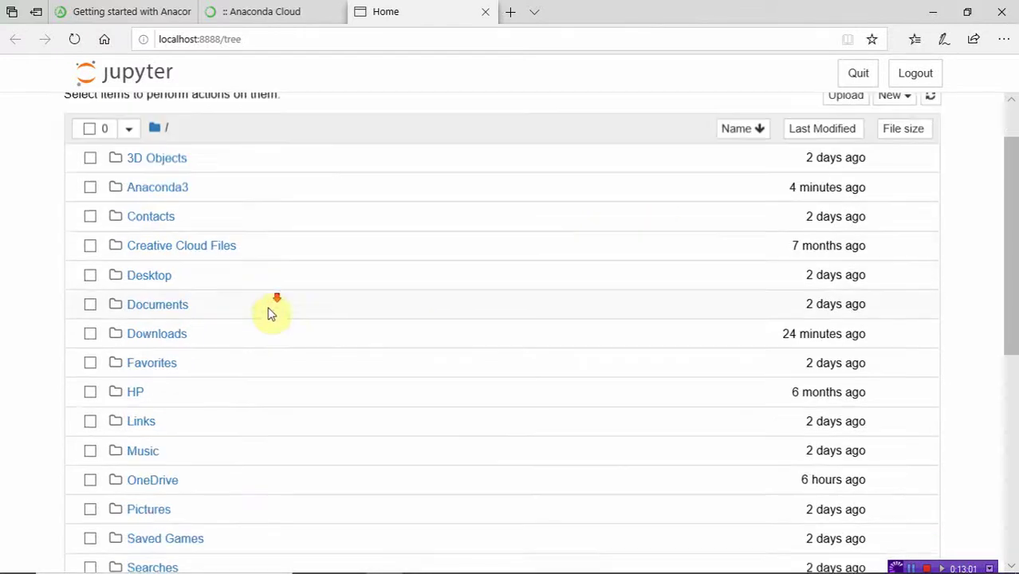
scroll(221, 352, "down", 4)
scroll(227, 369, "up", 8)
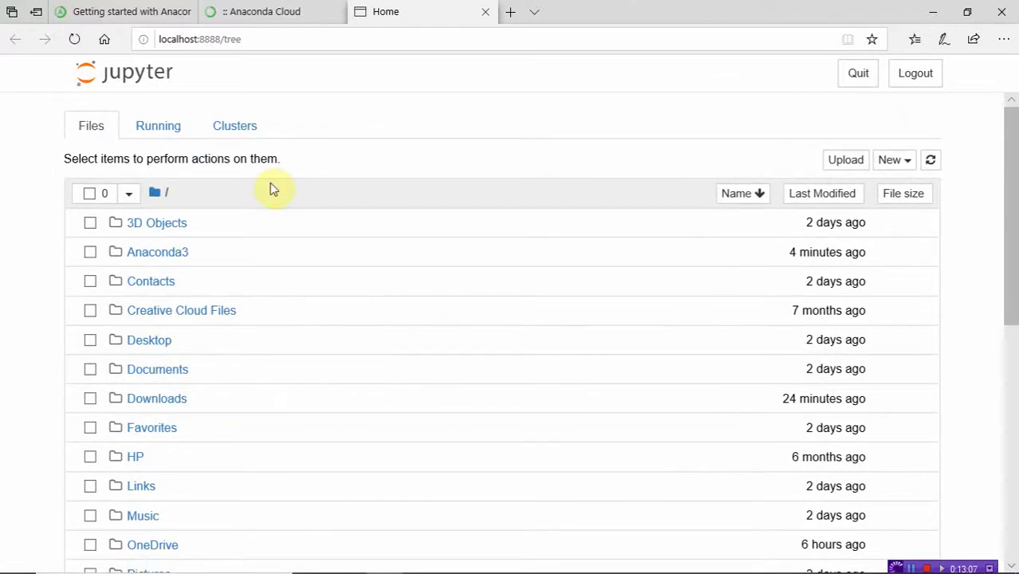
left_click(908, 162)
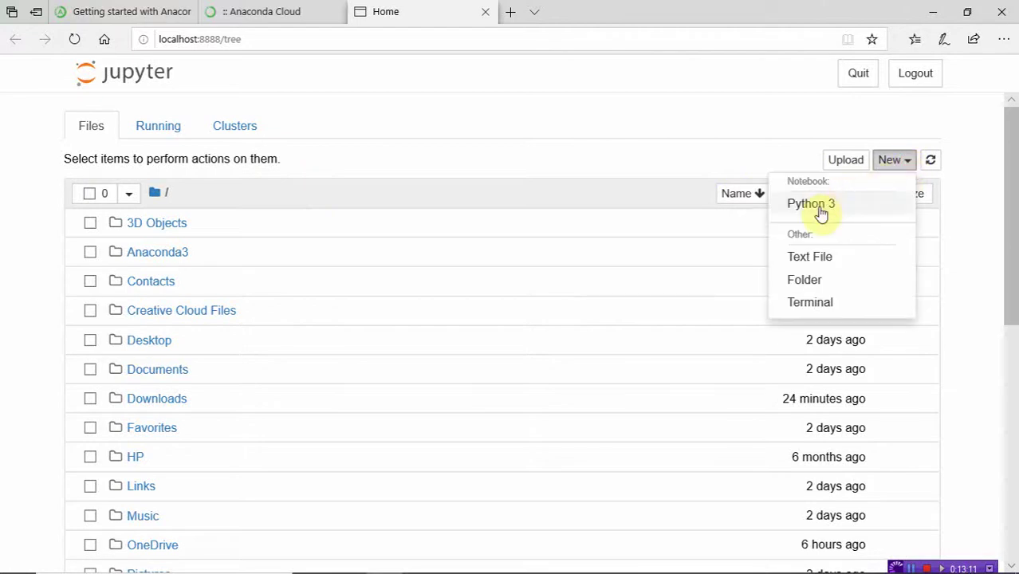
left_click(821, 209)
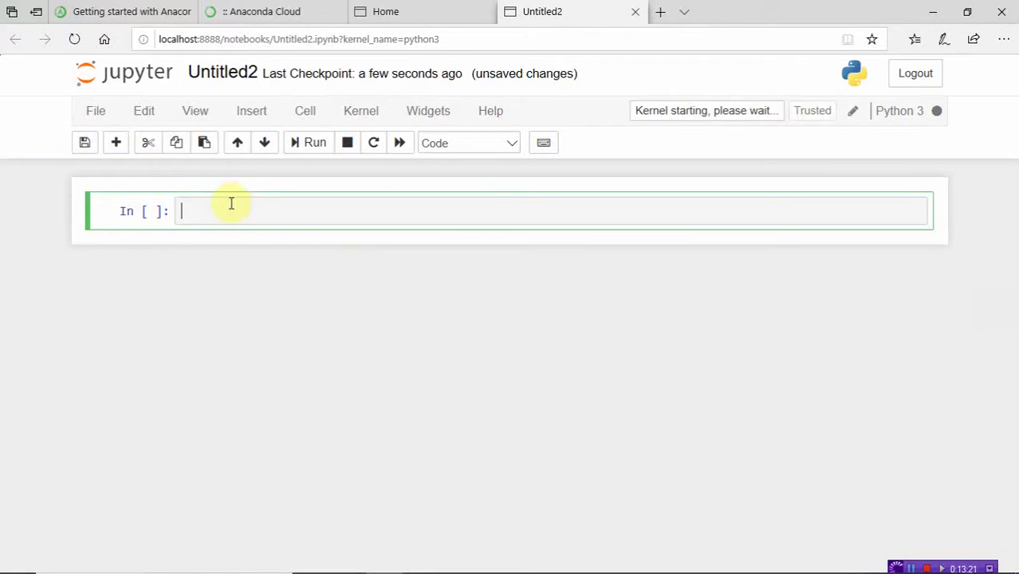
Step: Add two empty code cells below the notebook's first cell and make the first cell active for editing
left_click(205, 214)
left_click(370, 205)
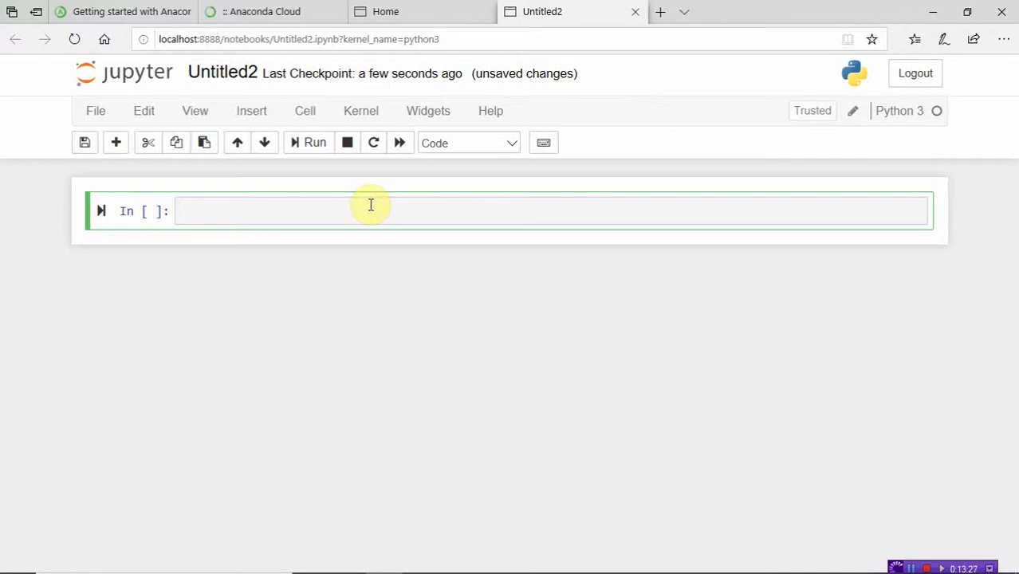
left_click(115, 144)
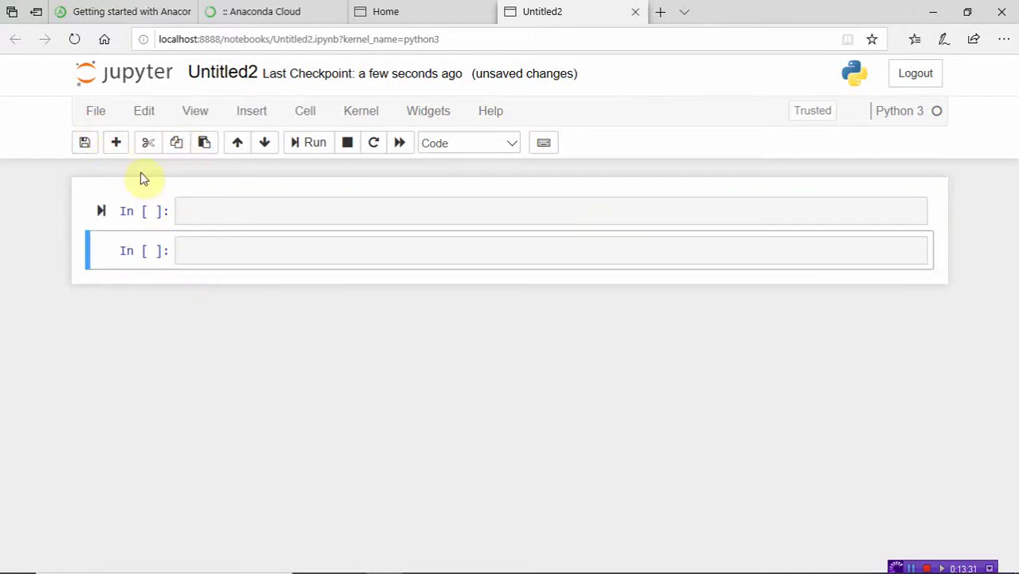
left_click(116, 146)
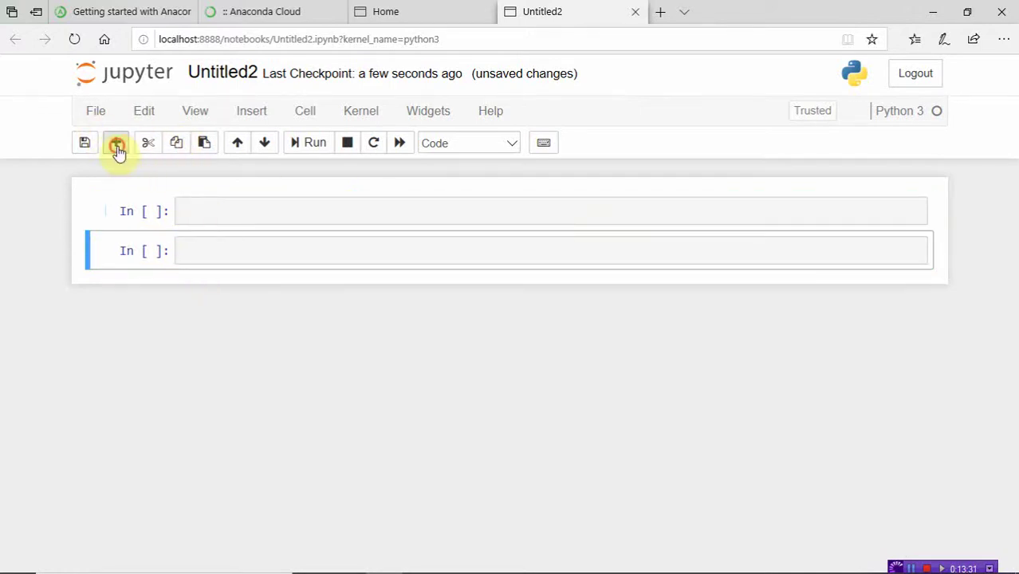
left_click(209, 209)
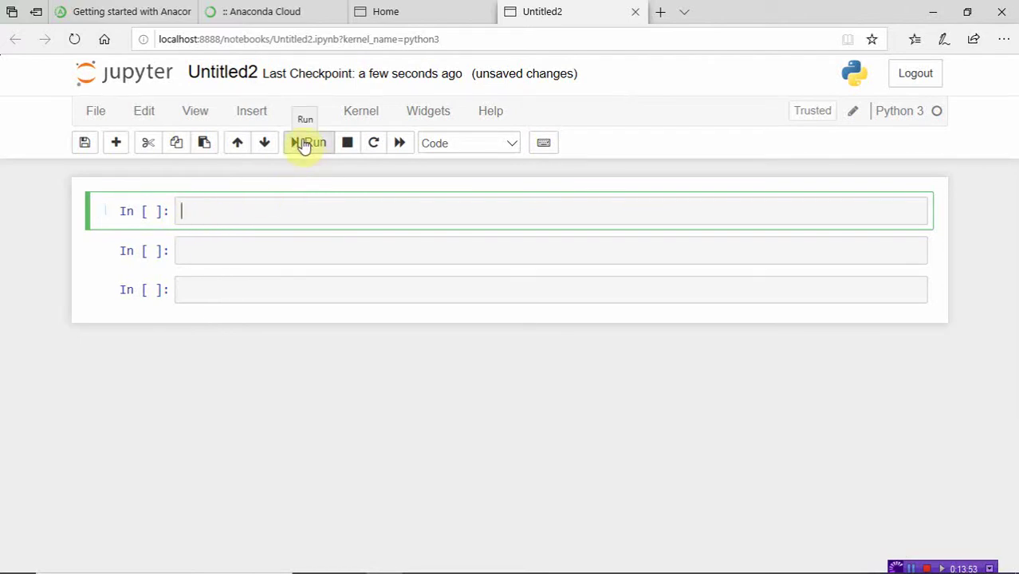
Step: Review the notebook's file commands and kernel commands without running any of them
left_click(95, 113)
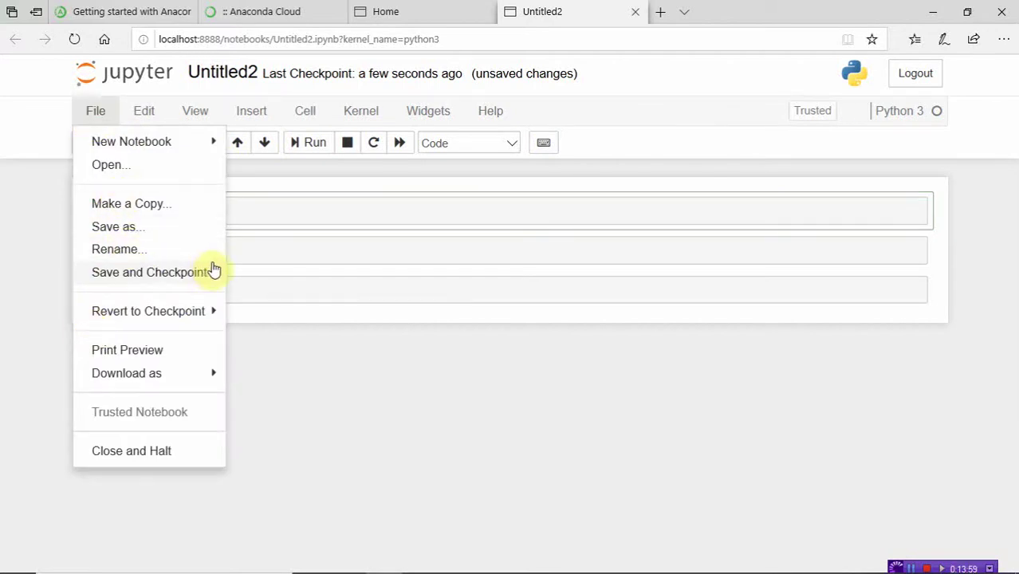
left_click(571, 403)
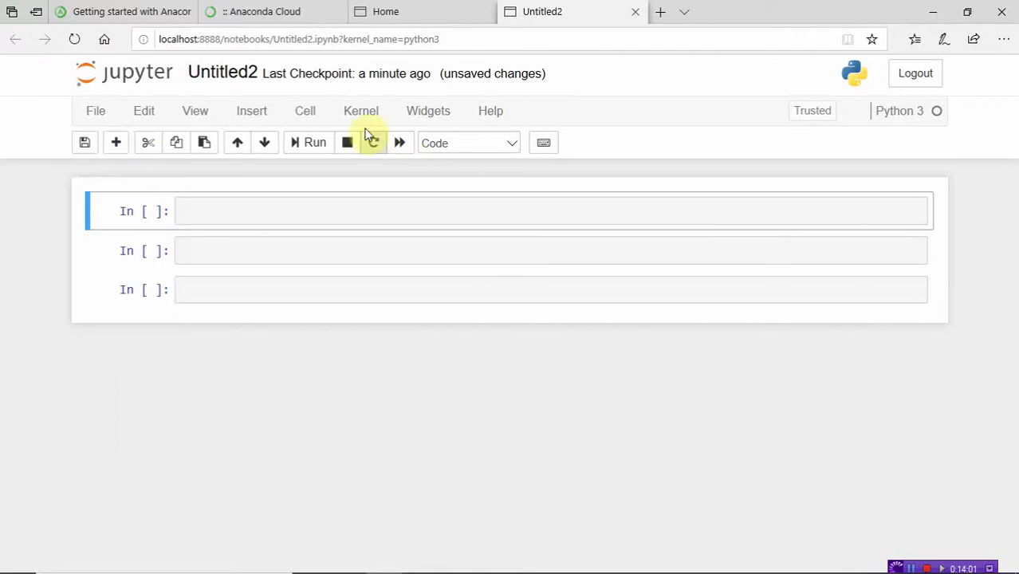
left_click(358, 119)
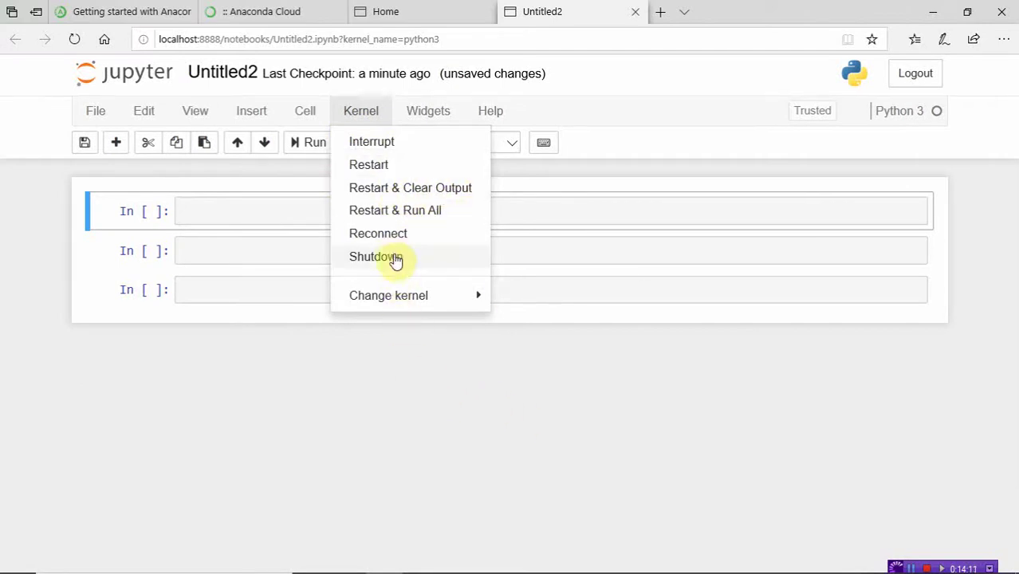
left_click(441, 405)
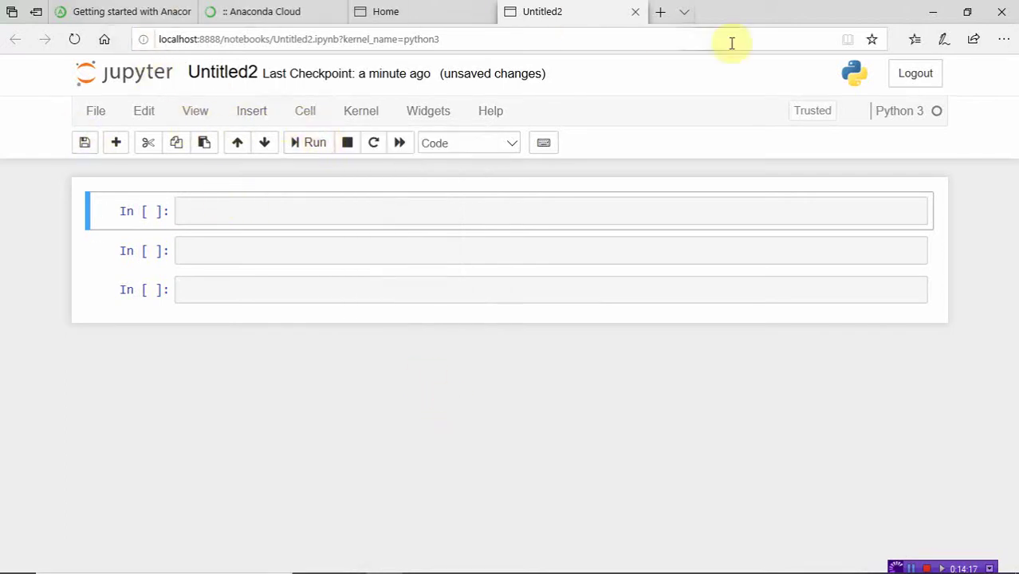
Step: View the file upload dialog from the Jupyter home page, close it without choosing a file, and return to the Untitled2 notebook
left_click(390, 15)
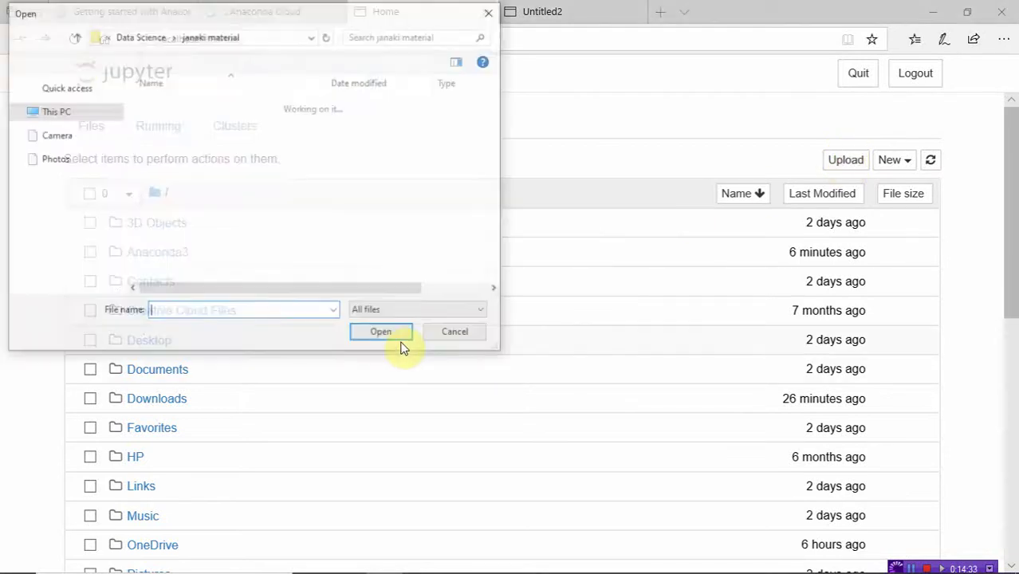
left_click(492, 11)
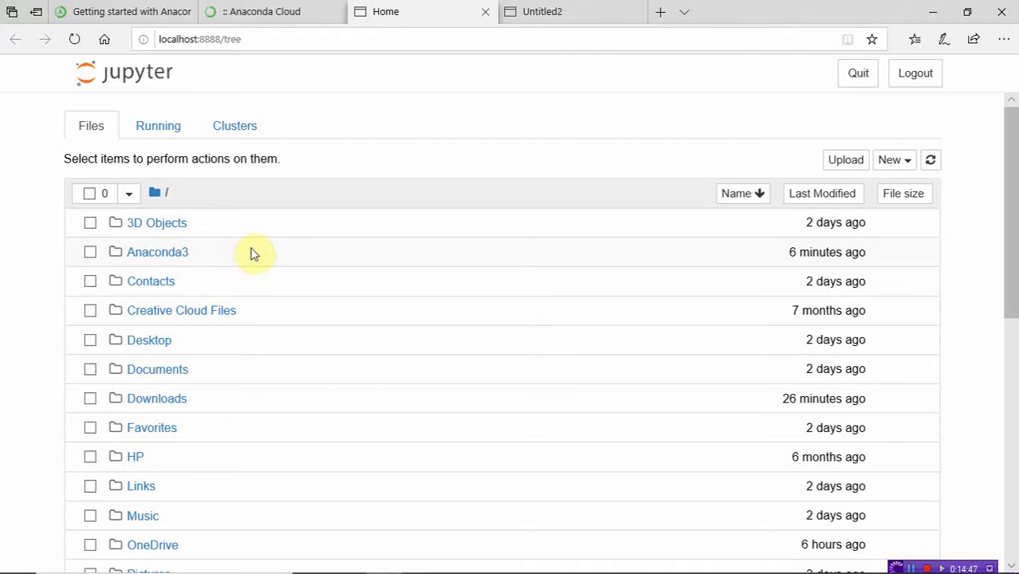
left_click(526, 11)
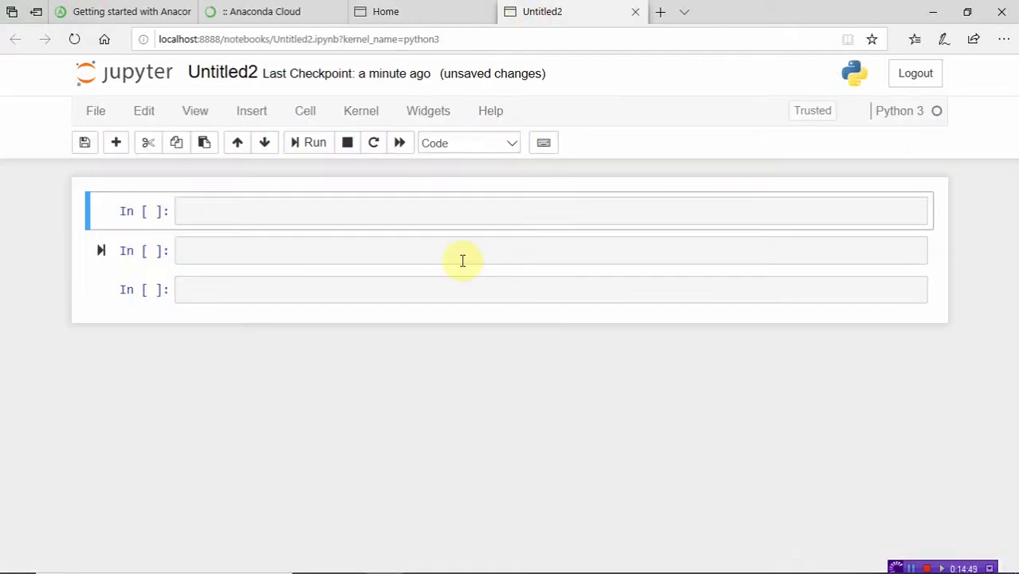